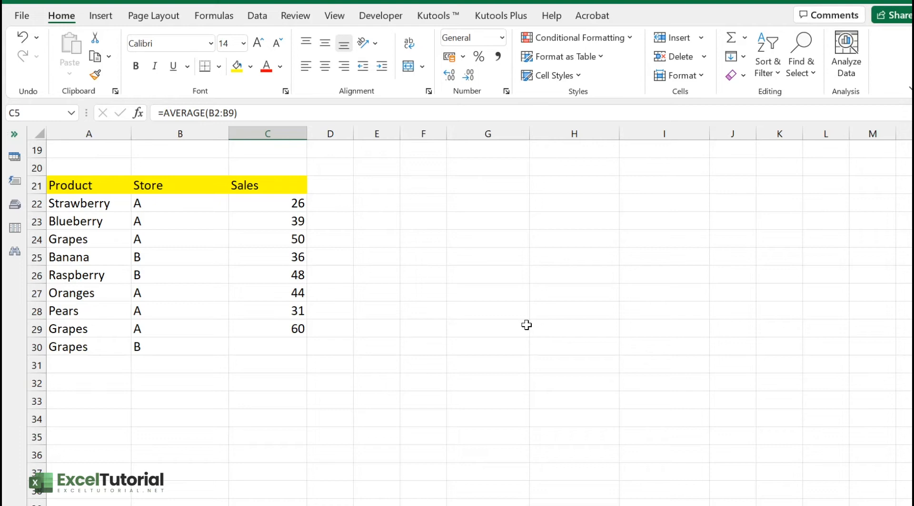
Examine the product names and store entries in the sales table
click(359, 208)
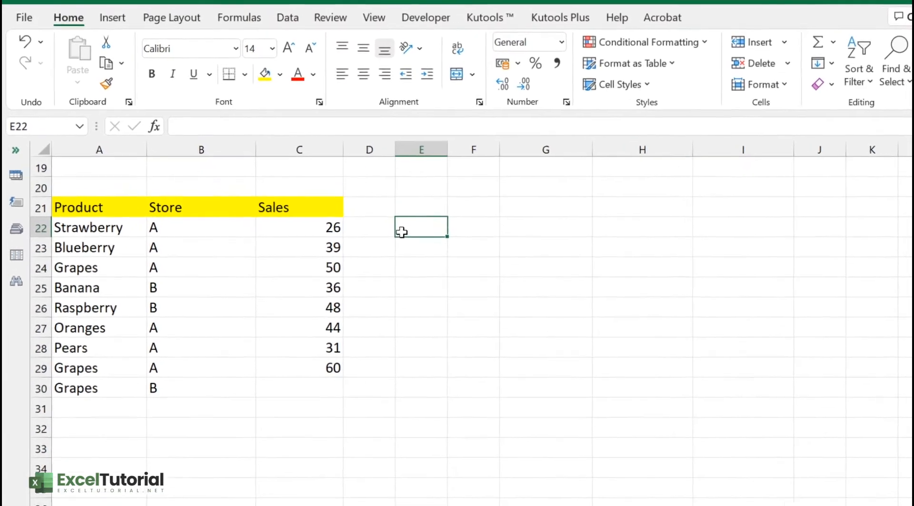
click(103, 227)
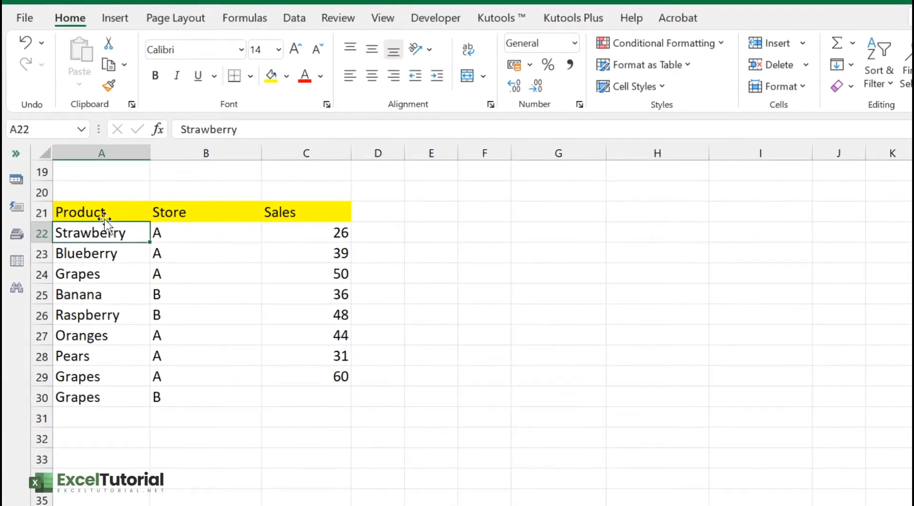
click(100, 255)
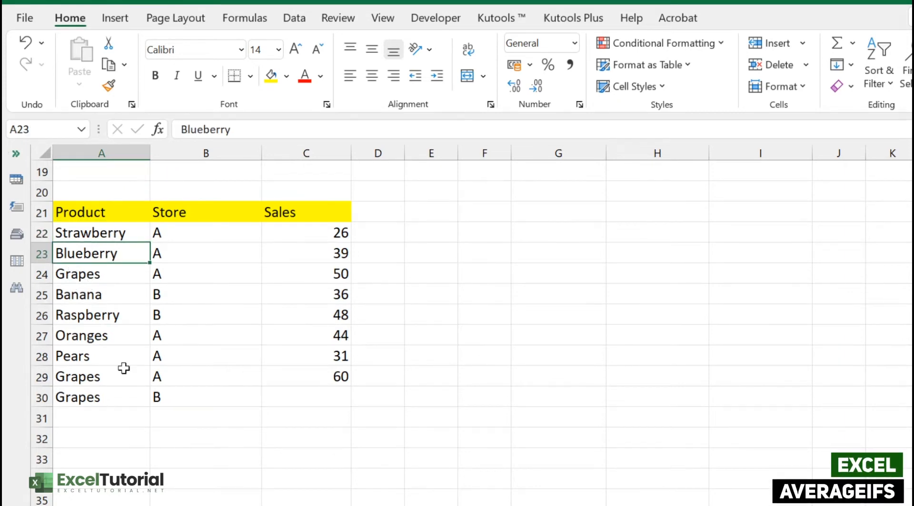
drag(178, 233, 178, 263)
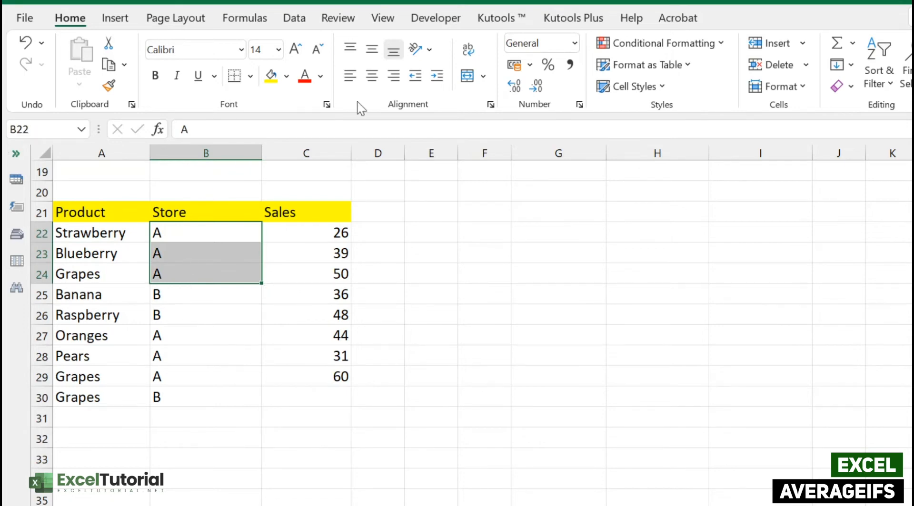
click(181, 235)
click(180, 310)
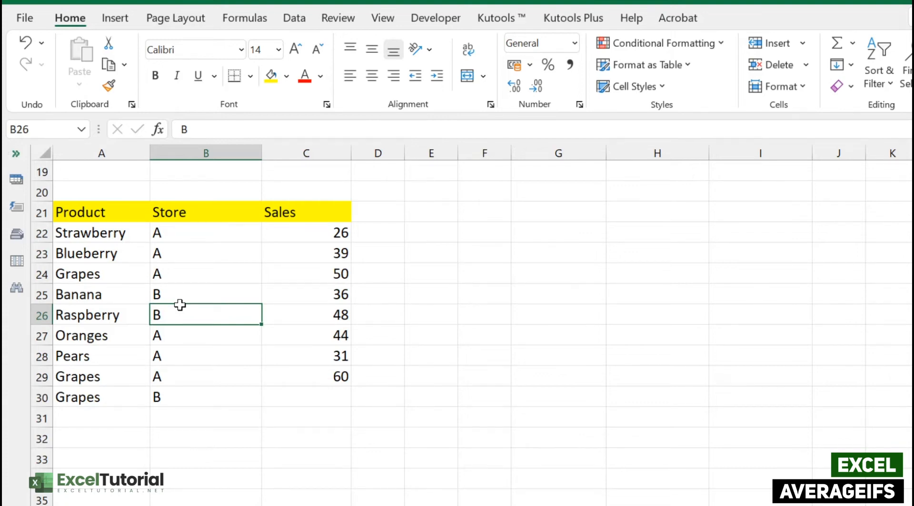
Begin an AVERAGEIFS formula in E22 that averages C22:C30, with the first criterion ">=20" on C22:C30
click(398, 233)
click(415, 233)
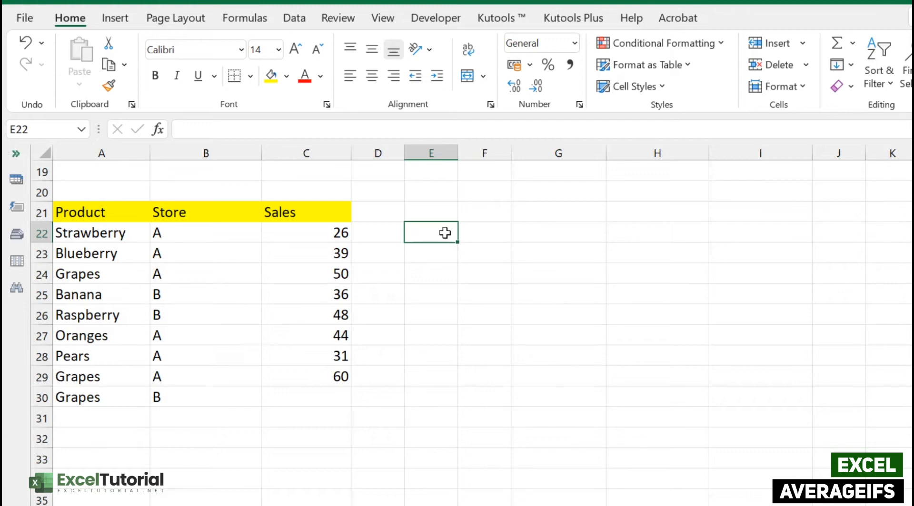
text(=AVER)
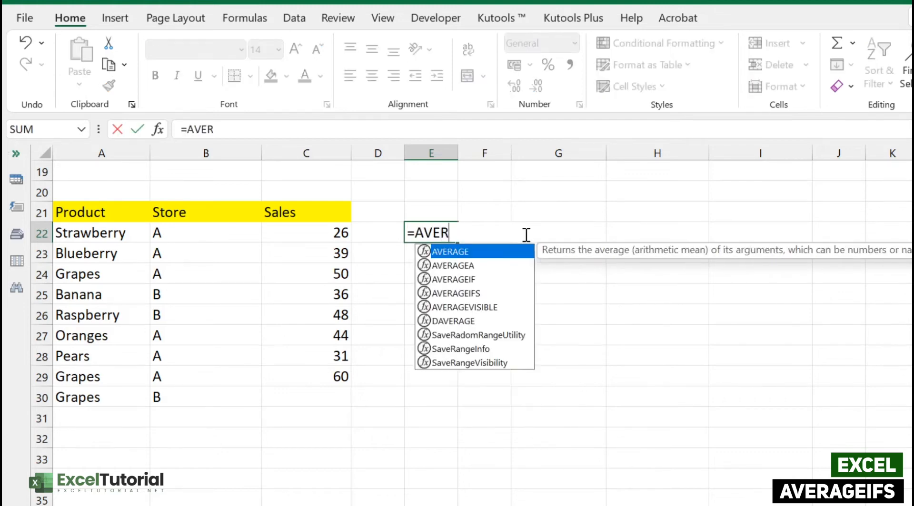
text(AGEIFS()
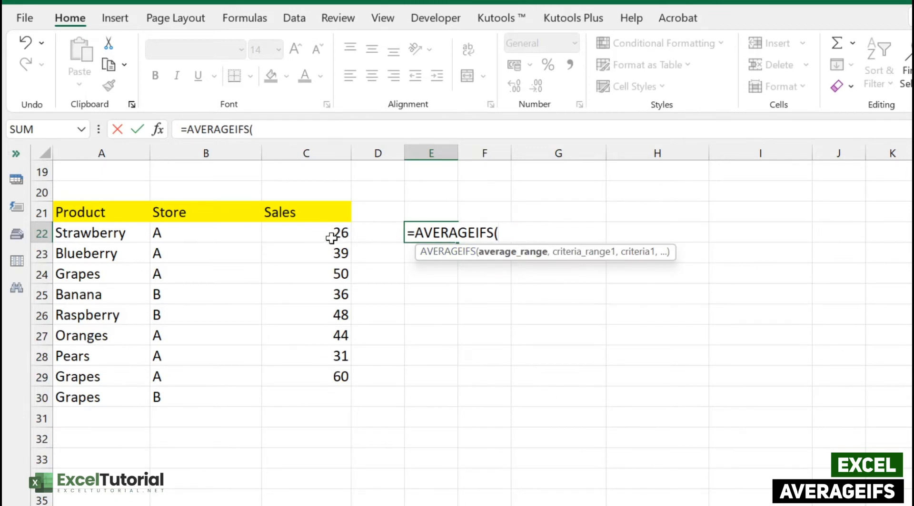
drag(332, 238, 314, 391)
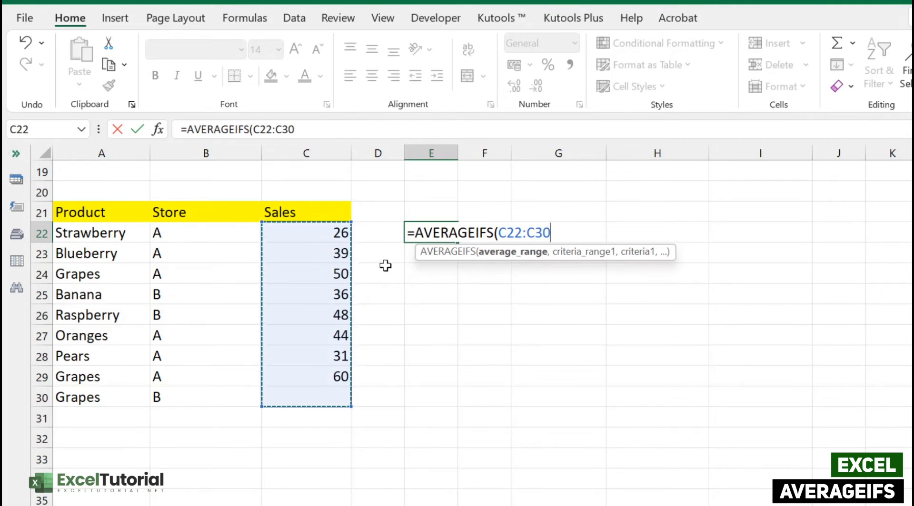
text(,)
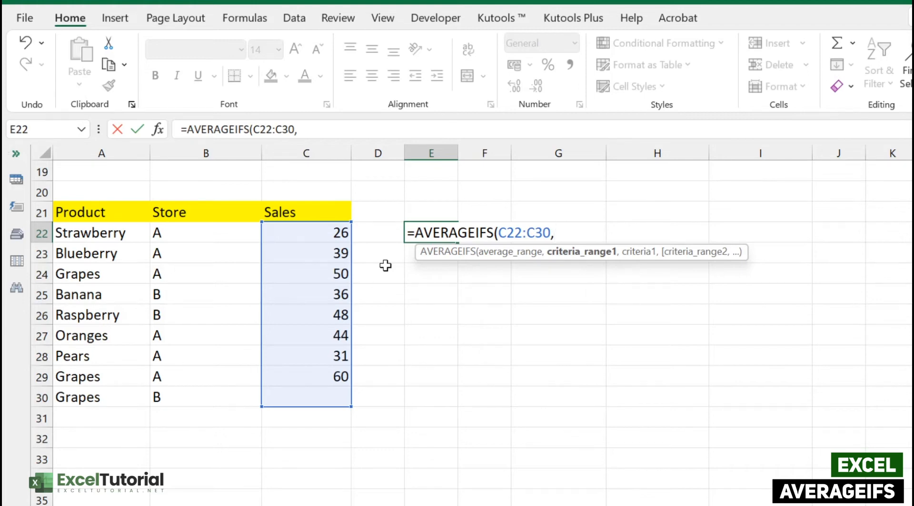
drag(326, 234, 324, 401)
text(,)
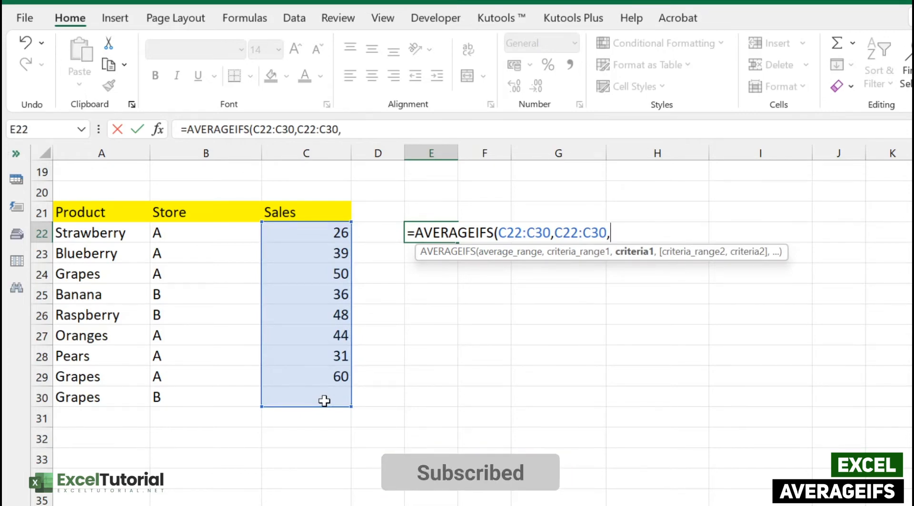
text(")
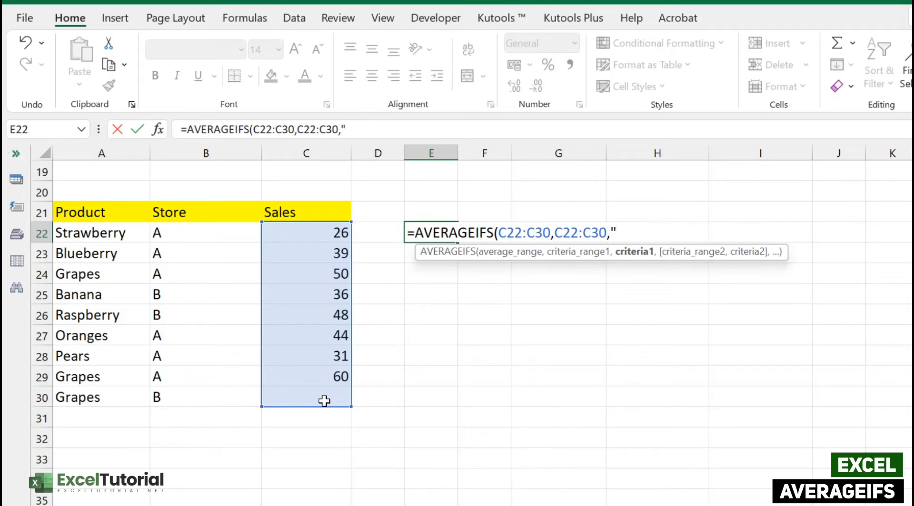
text(>=20",)
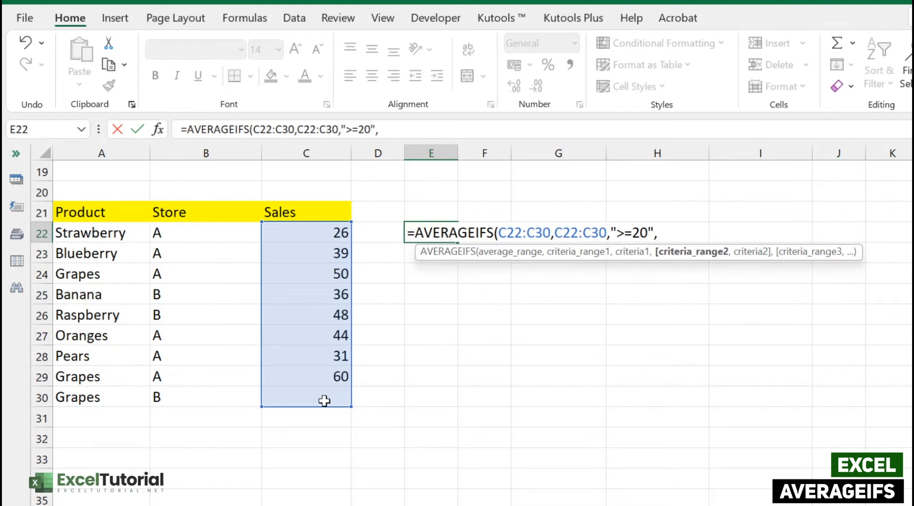
Add the second criterion "<=40" on C22:C30 to the AVERAGEIFS formula in E22 and complete it
drag(318, 233, 312, 396)
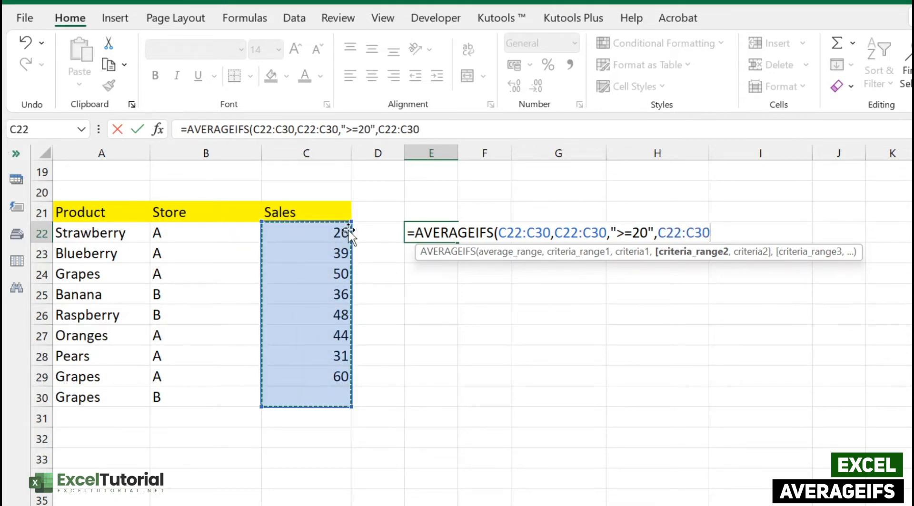
text(,)
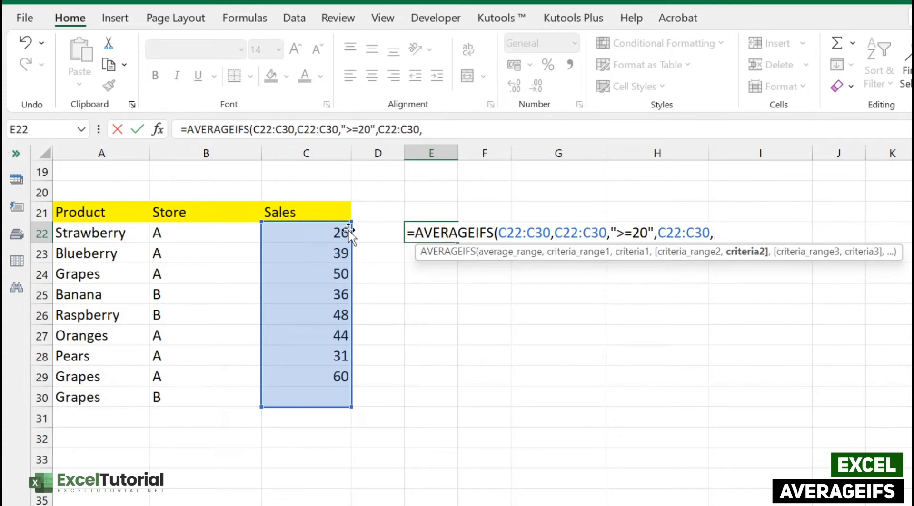
text("<=40")
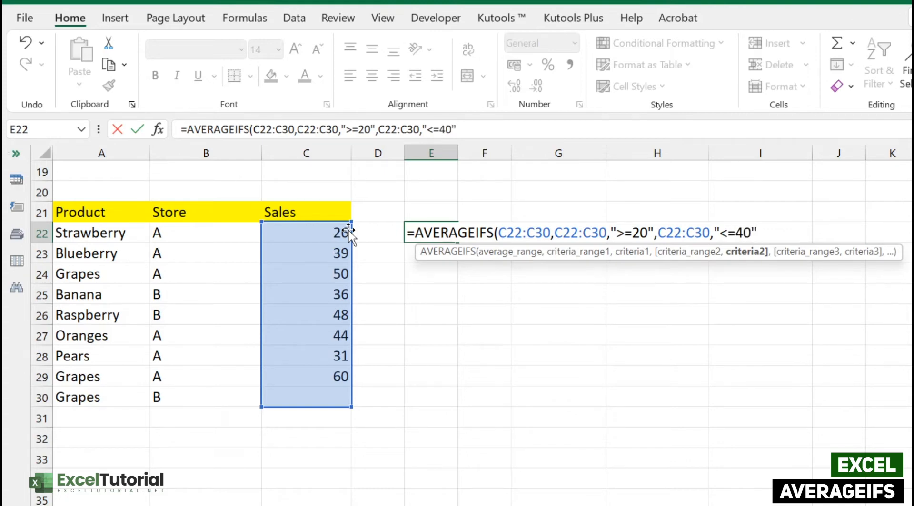
text())
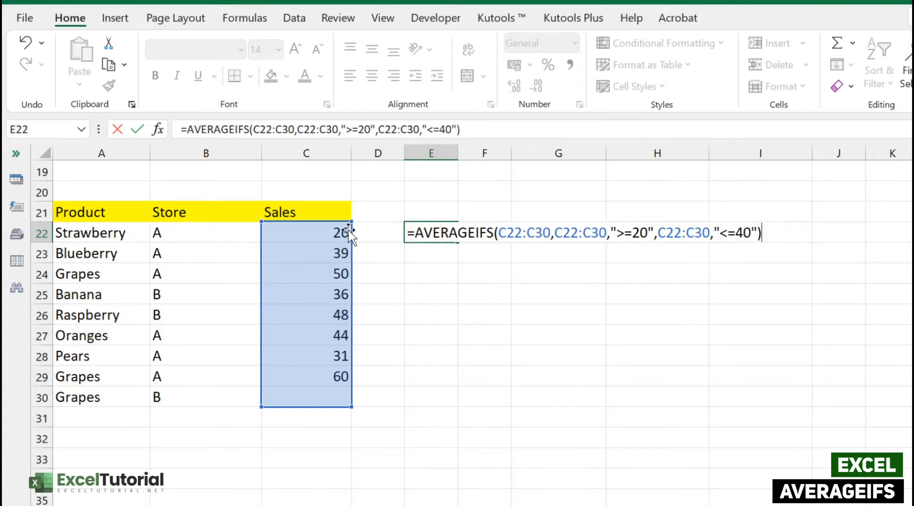
key(Return)
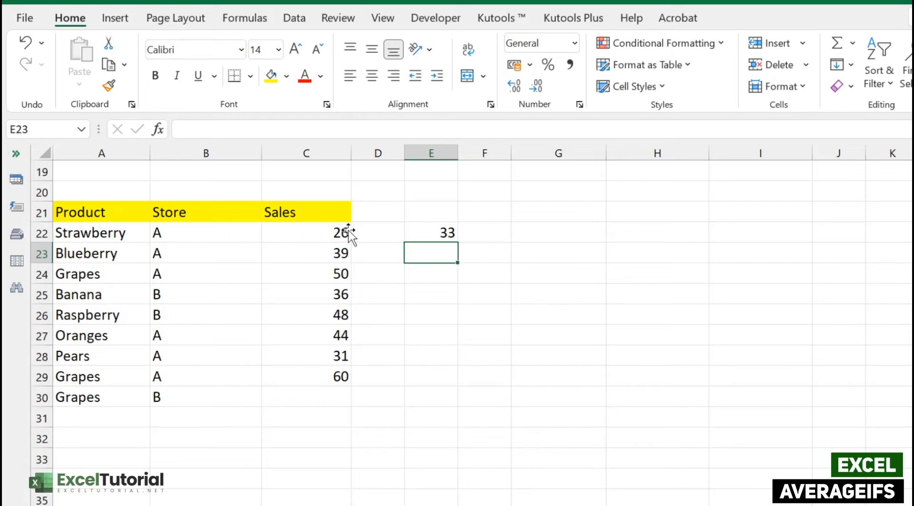
Review the ranges and criteria of the AVERAGEIFS formula in E22
click(447, 232)
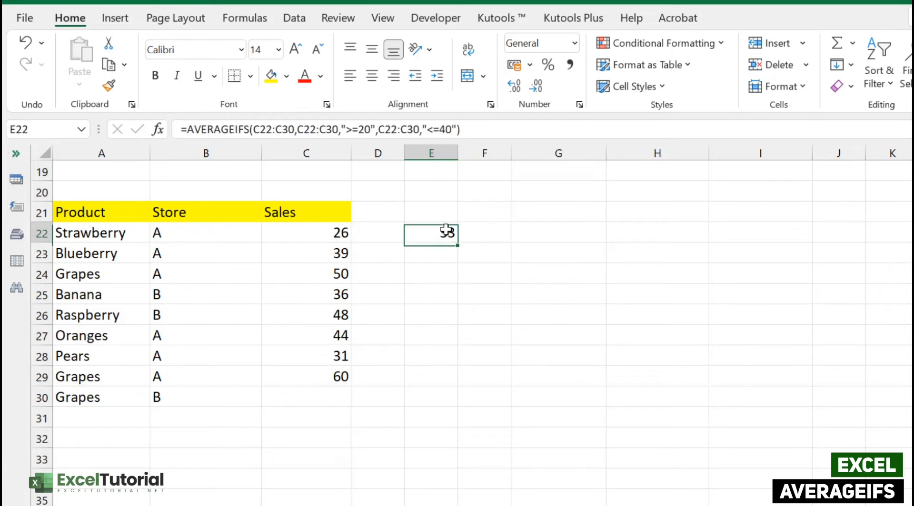
double_click(449, 233)
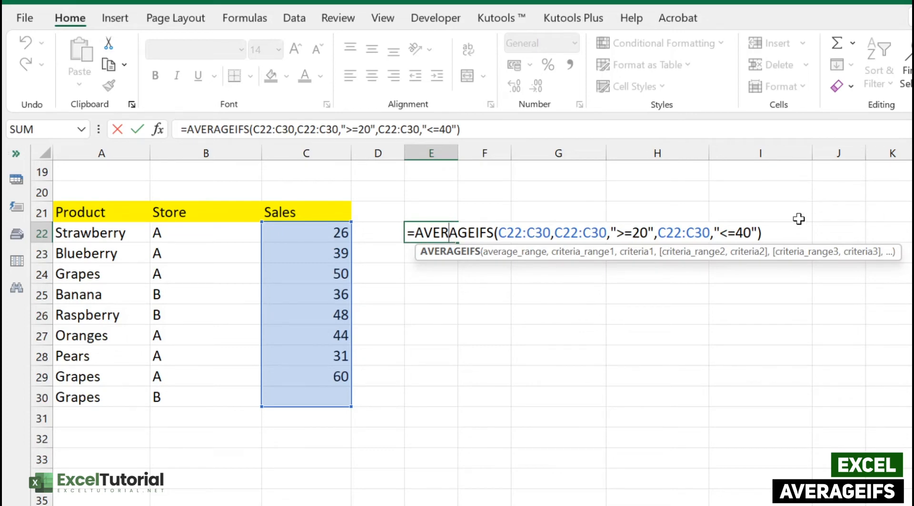
key(Return)
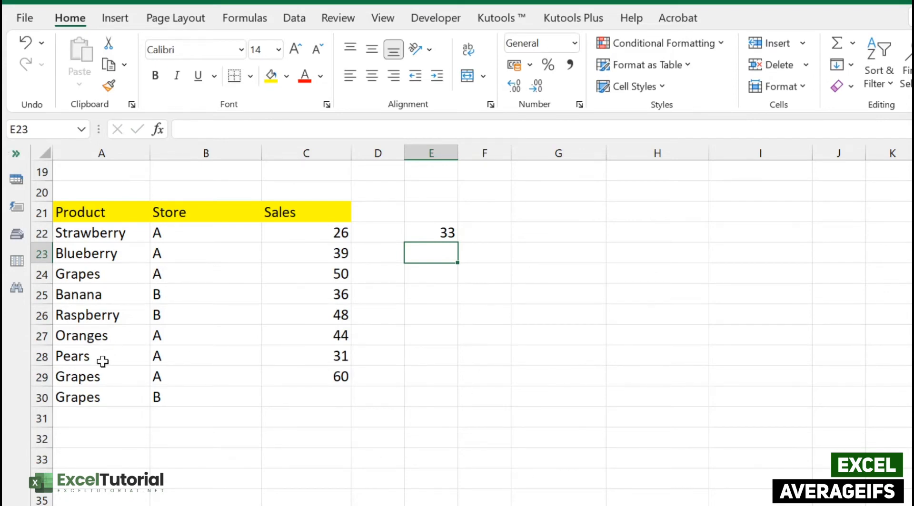
Examine the Grapes rows of the table, comparing their store and sales entries
click(94, 380)
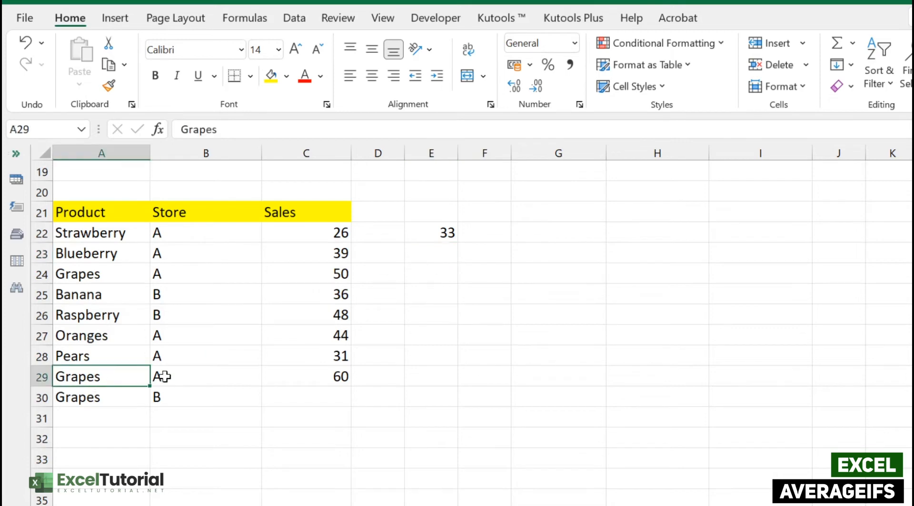
click(198, 381)
click(198, 404)
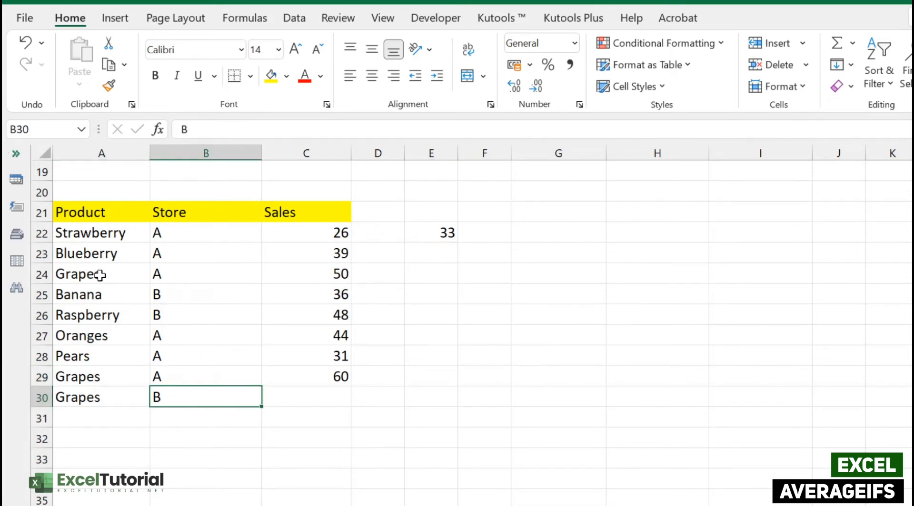
click(185, 273)
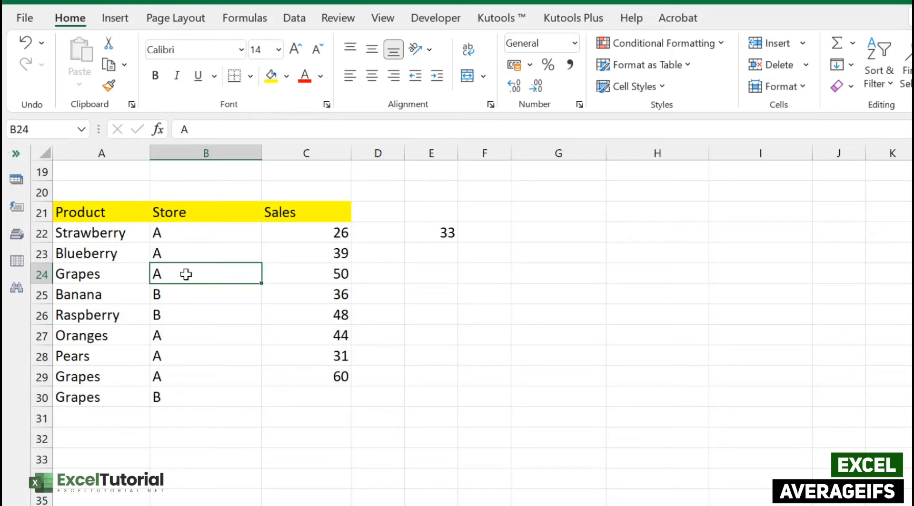
click(133, 273)
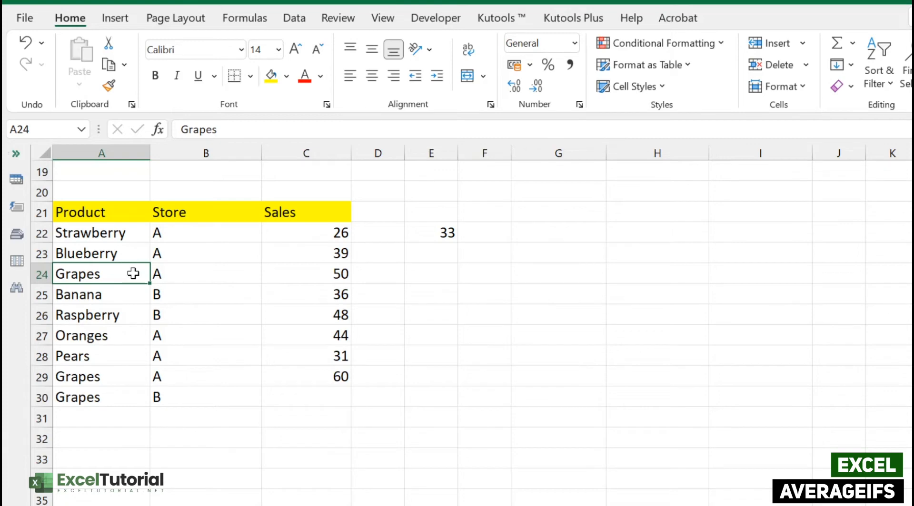
click(180, 273)
click(106, 391)
click(107, 382)
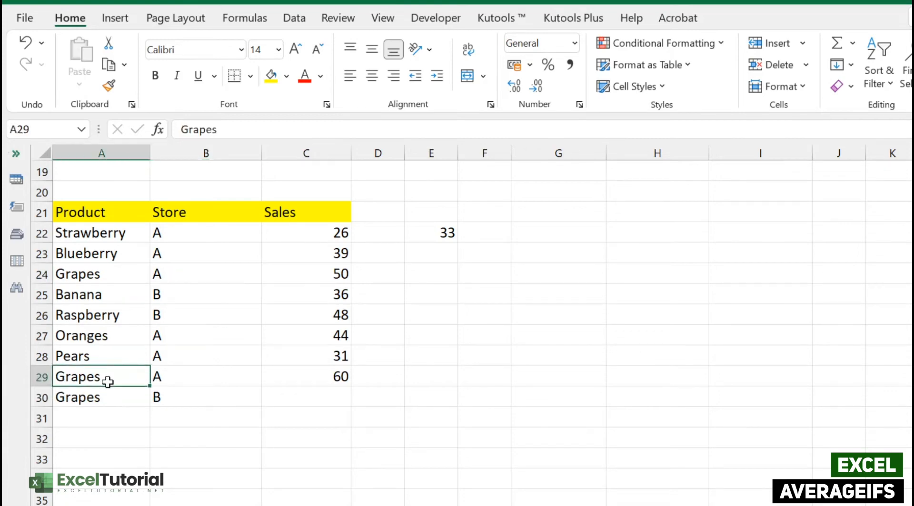
click(178, 279)
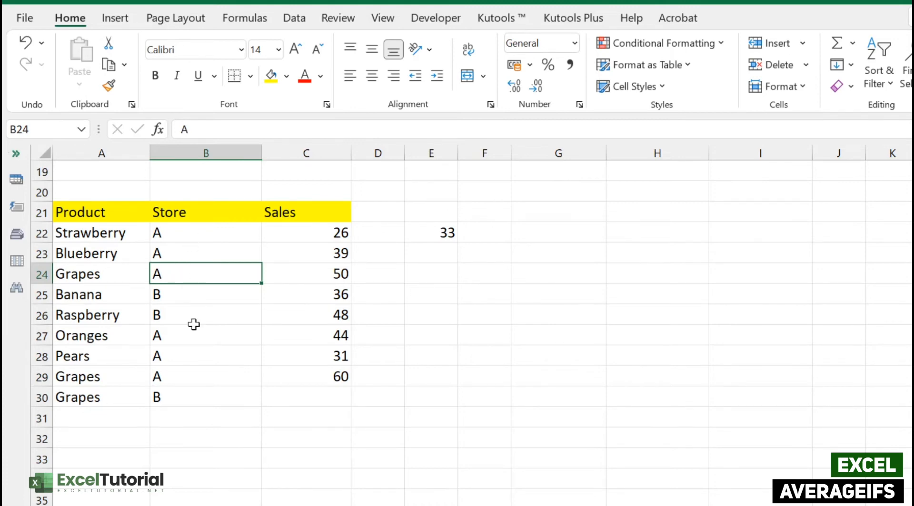
click(181, 361)
click(181, 375)
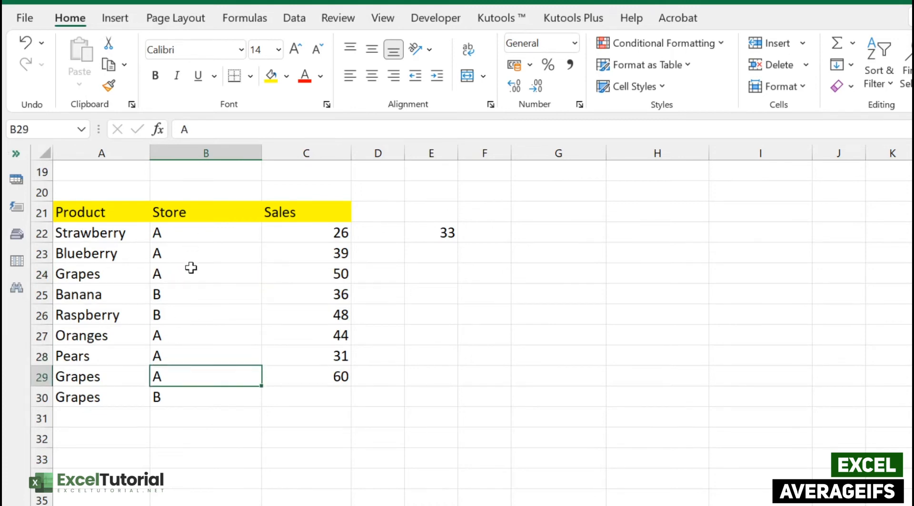
click(167, 401)
click(338, 405)
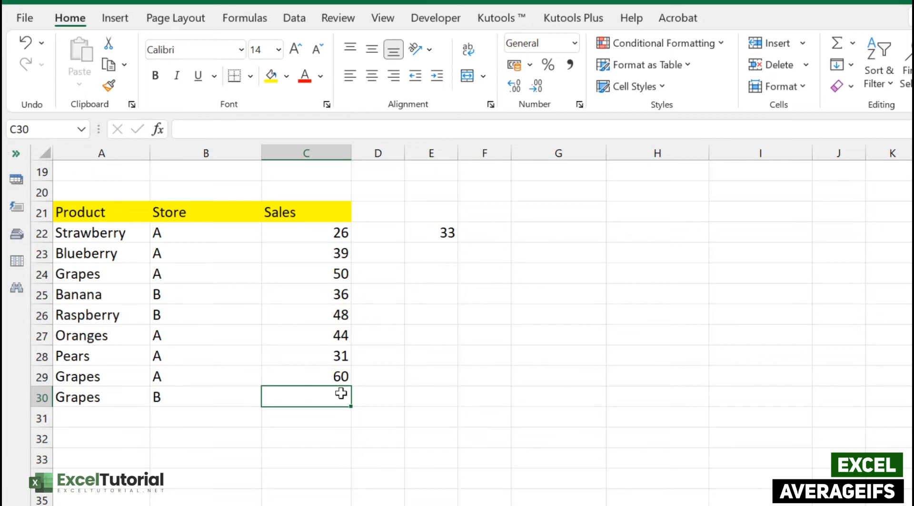
Begin an AVERAGEIFS formula in E23 that averages C22:C30, with the first criterion "Grapes" on A22:A30
double_click(433, 256)
text(=AVEA)
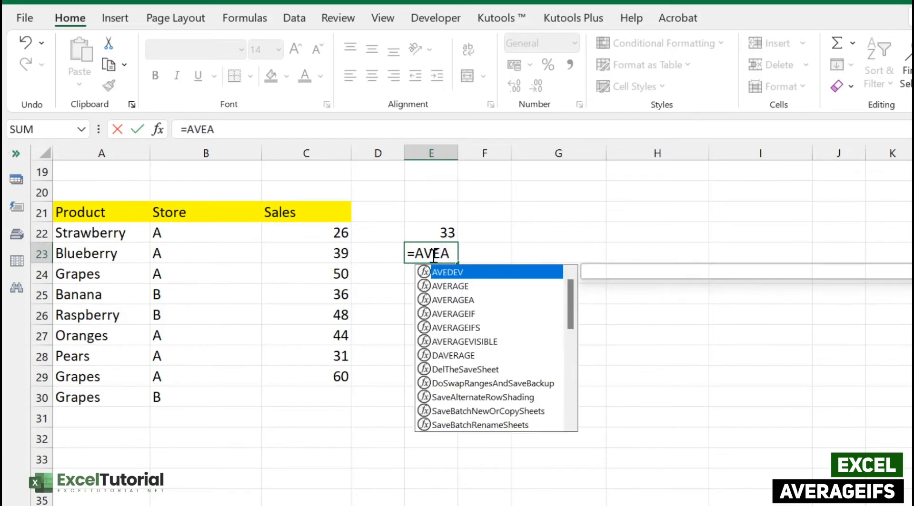
key(BackSpace)
text(RAGEIFS()
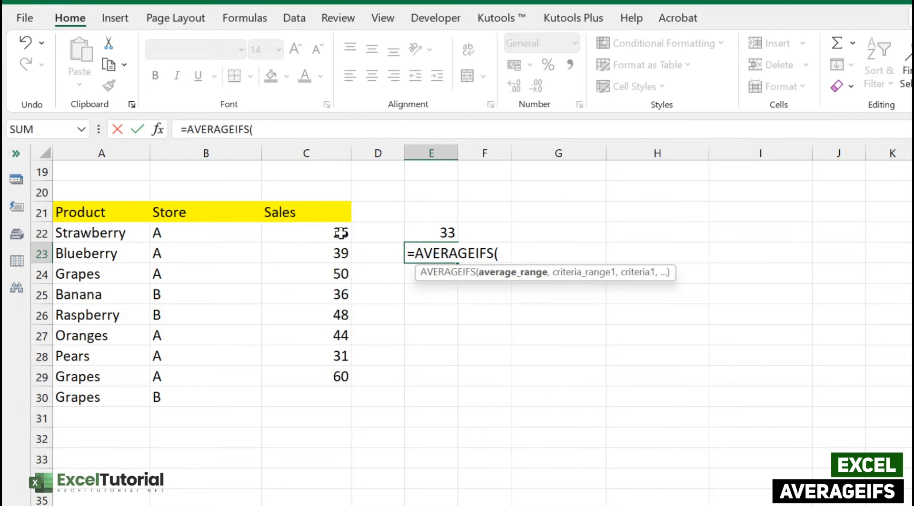
drag(341, 231, 324, 390)
text(,)
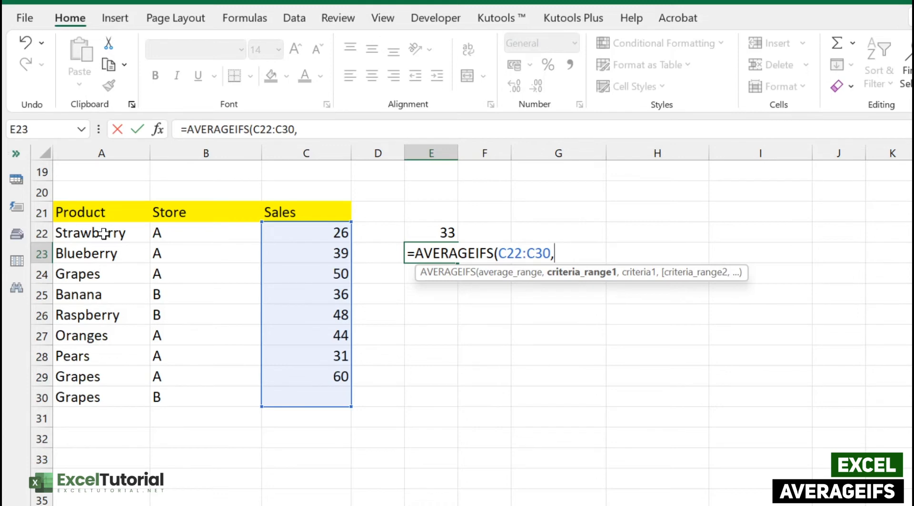
drag(104, 233, 103, 401)
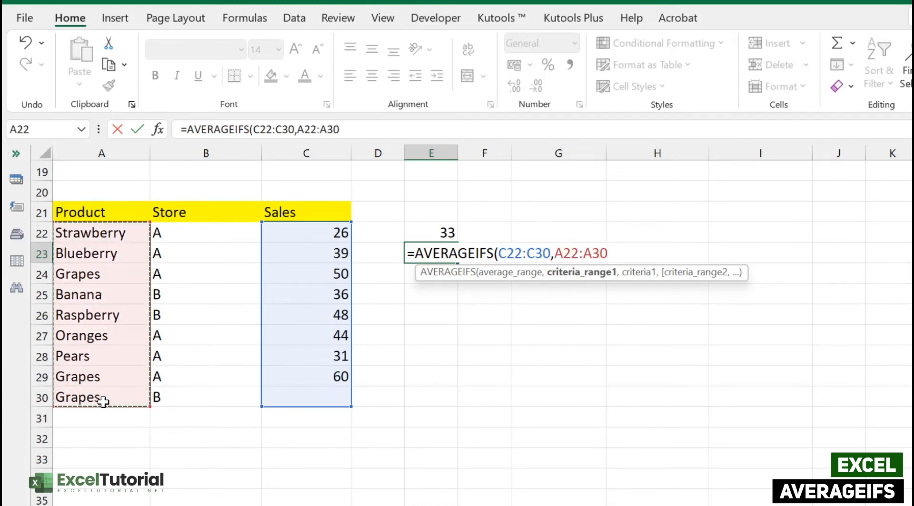
text(,")
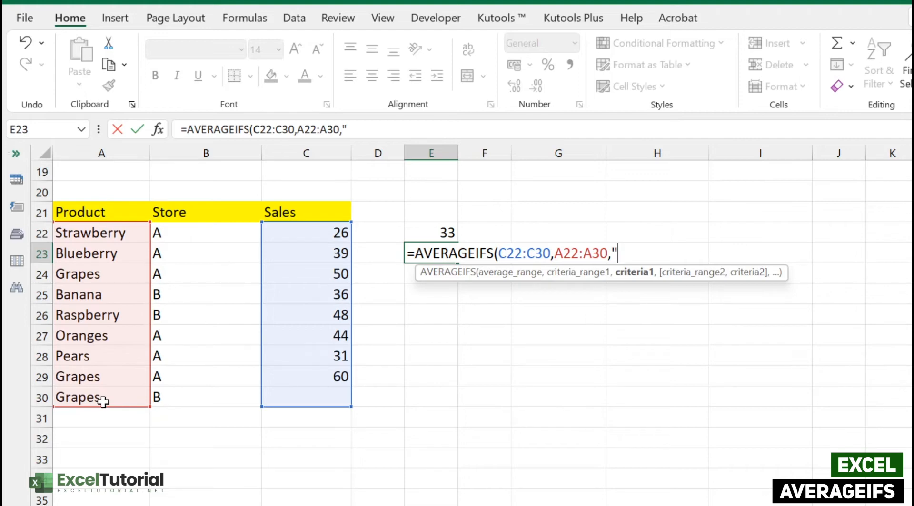
text(Grapes",)
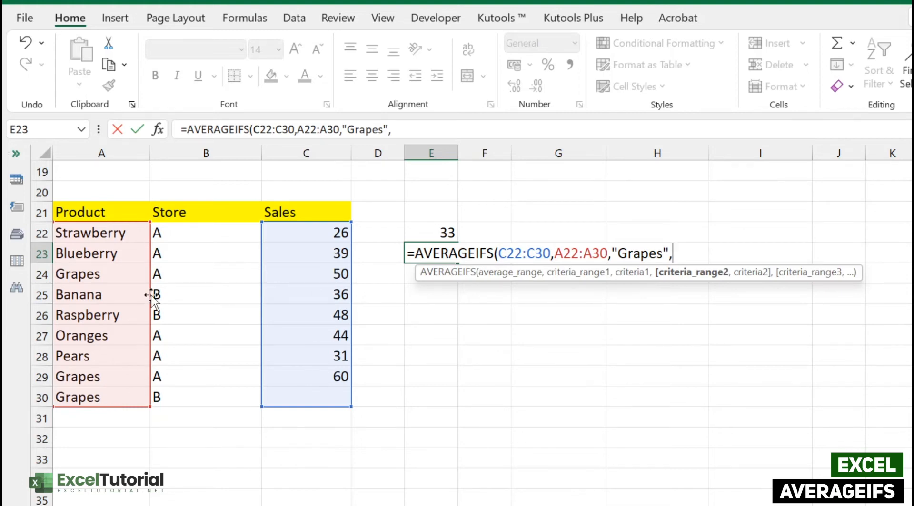
Add the second criterion "A" on the store range B22:B30 to the AVERAGEIFS formula in E23
drag(212, 231, 212, 393)
text(,)
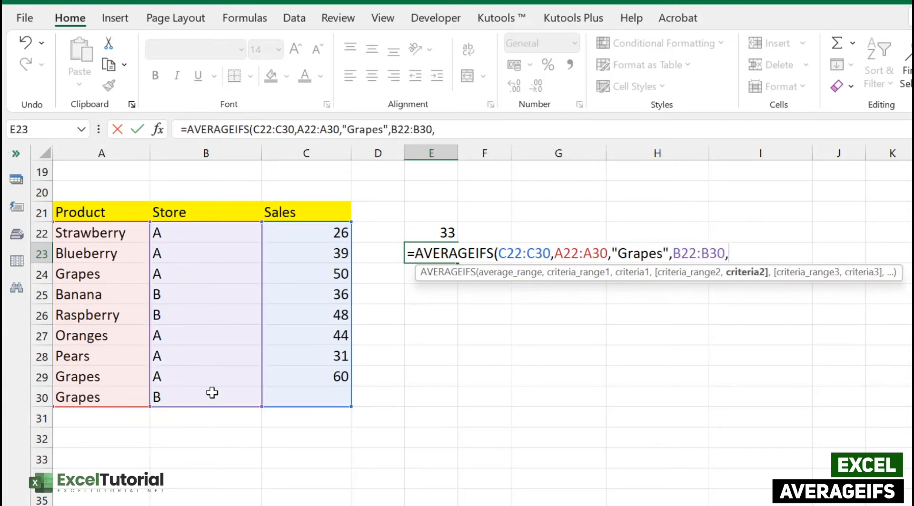
text("Gra)
key(BackSpace)
text(A"))
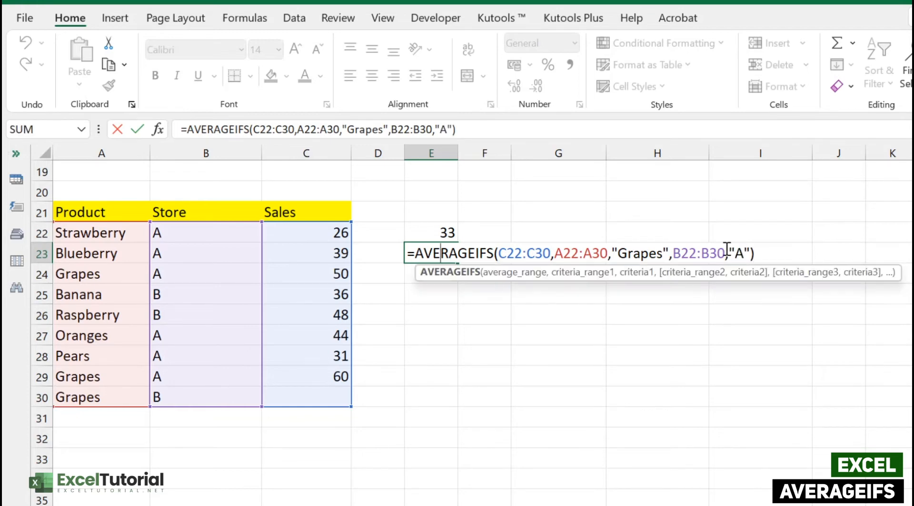
Try "<>B" as the store criterion in the AVERAGEIFS formula in E23
click(743, 253)
key(BackSpace)
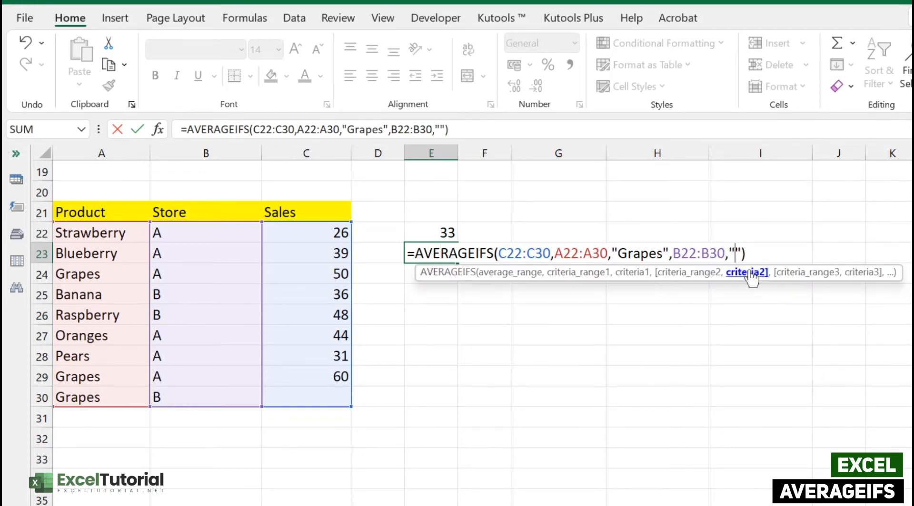
text(<>B)
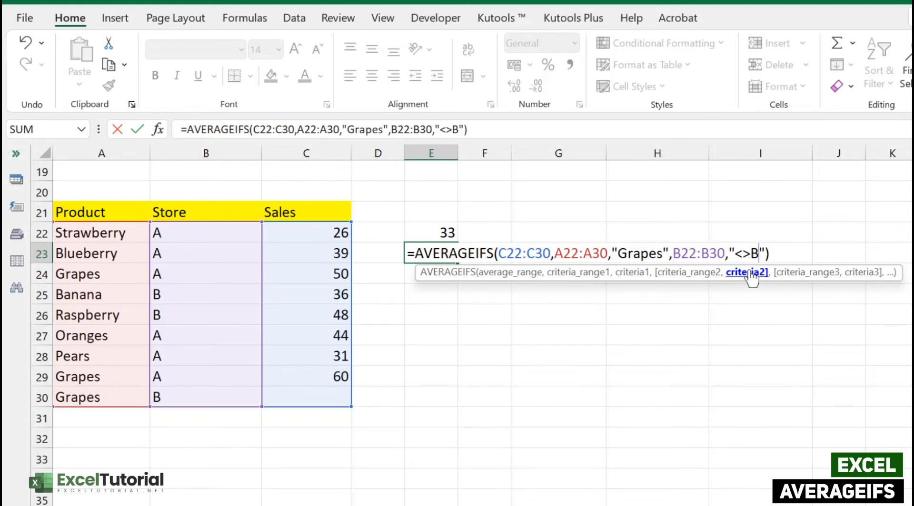
Set the store criterion in the E23 formula back to "A" and complete the formula
key(BackSpace)
key(BackSpace)
key(BackSpace)
text(A)
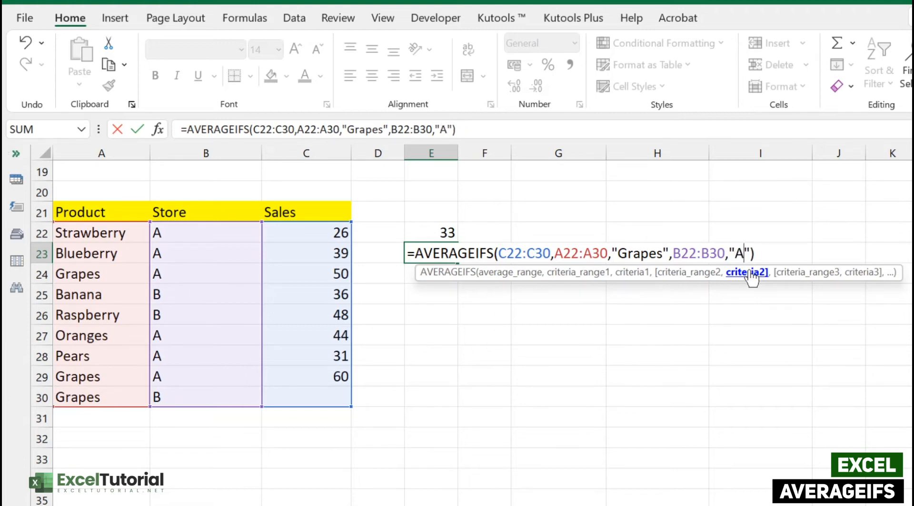
key(Return)
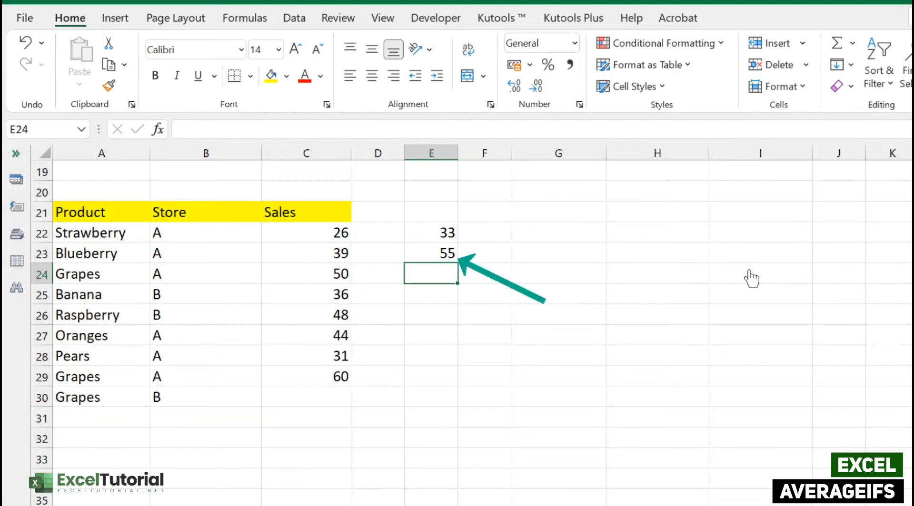
Check the E23 formula against the Grapes rows of store A in rows 24 and 29
click(451, 257)
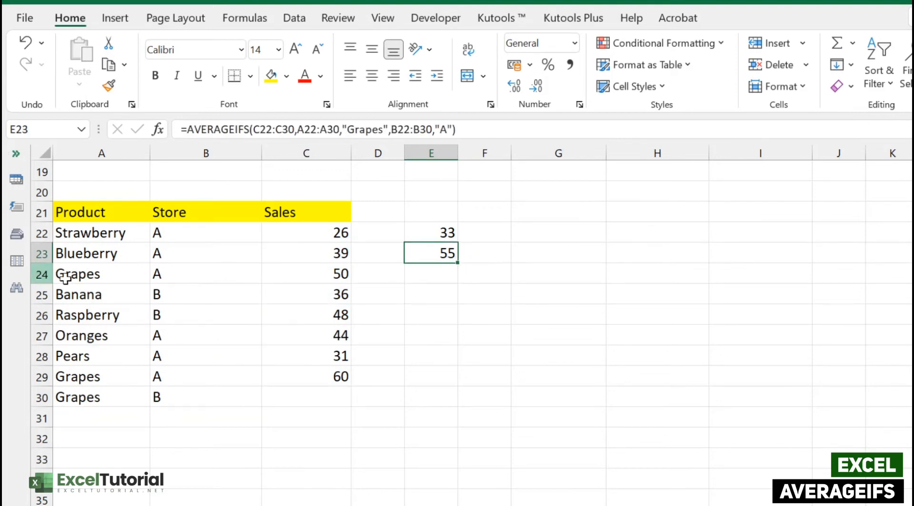
click(163, 274)
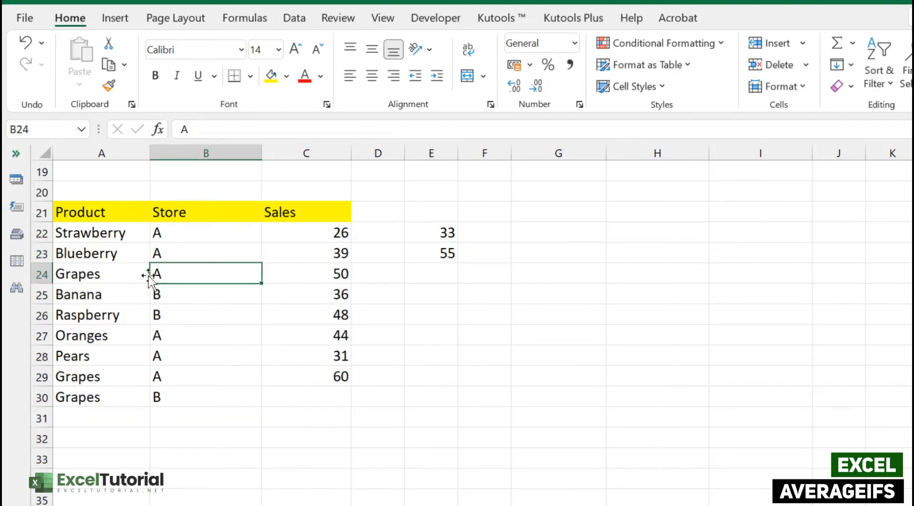
drag(122, 274, 319, 274)
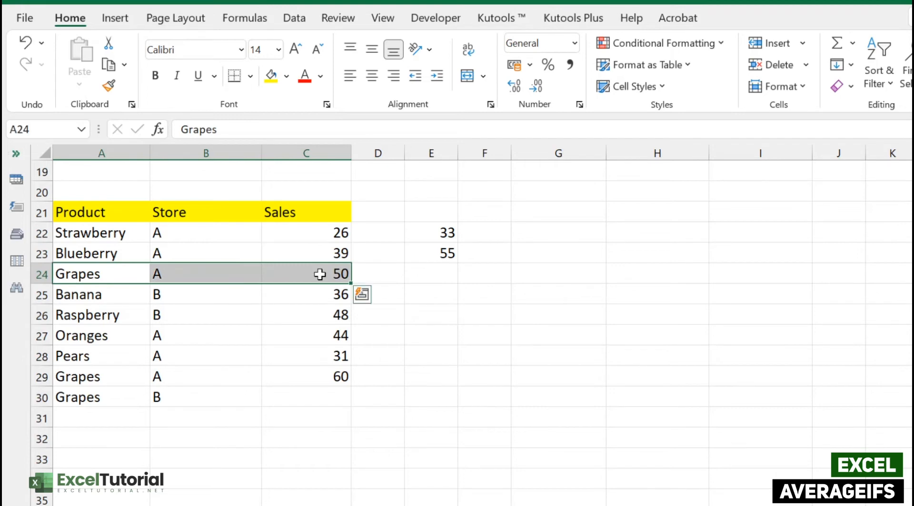
drag(107, 377, 331, 379)
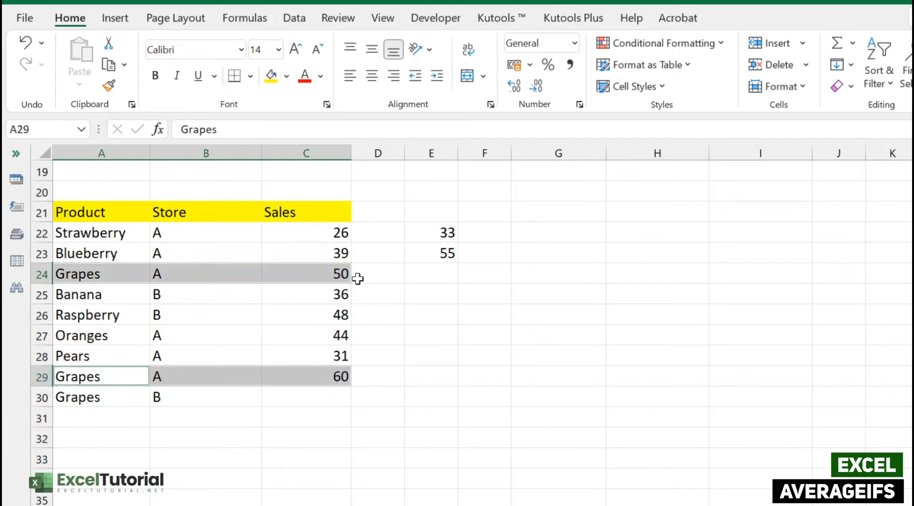
Replace the "A" store criterion in the E23 formula with a not-equal criterion using "<>" and confirm the formula
double_click(449, 252)
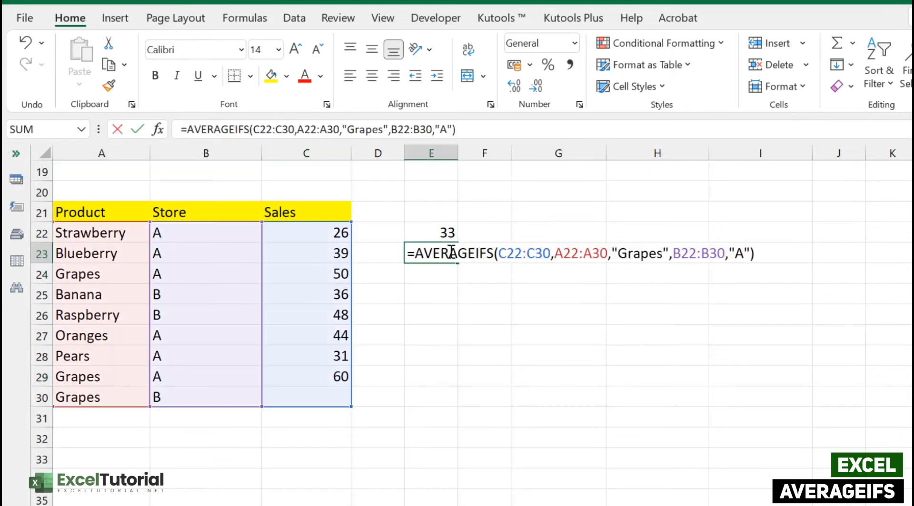
click(744, 251)
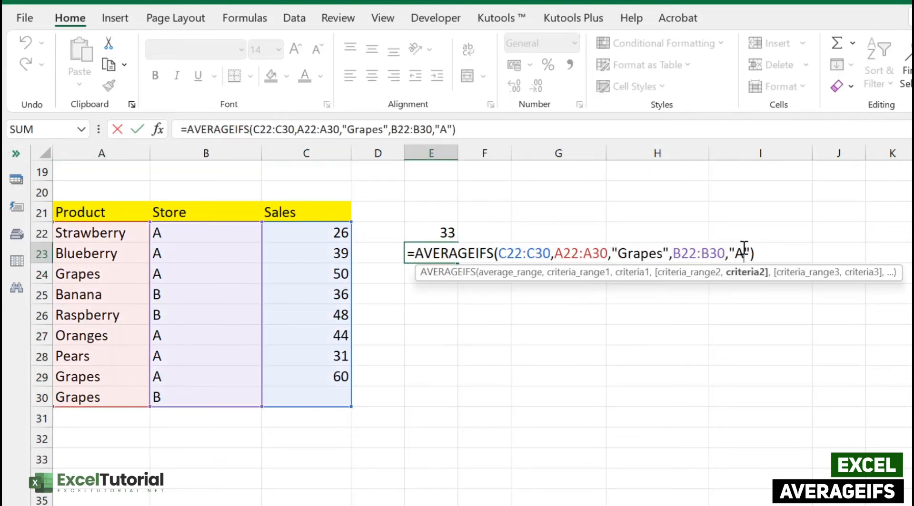
key(BackSpace)
text(<>)
key(Return)
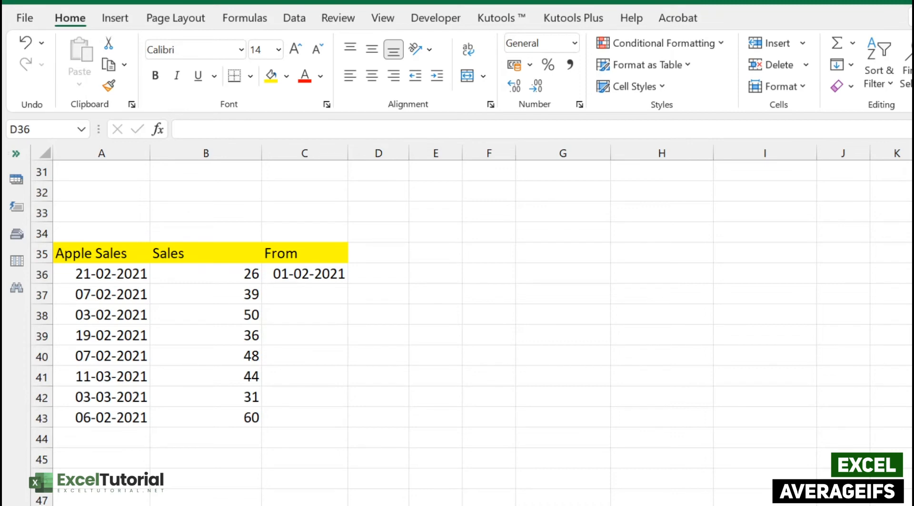
Examine the Apple Sales dates and the From date of the table starting in row 35
click(130, 269)
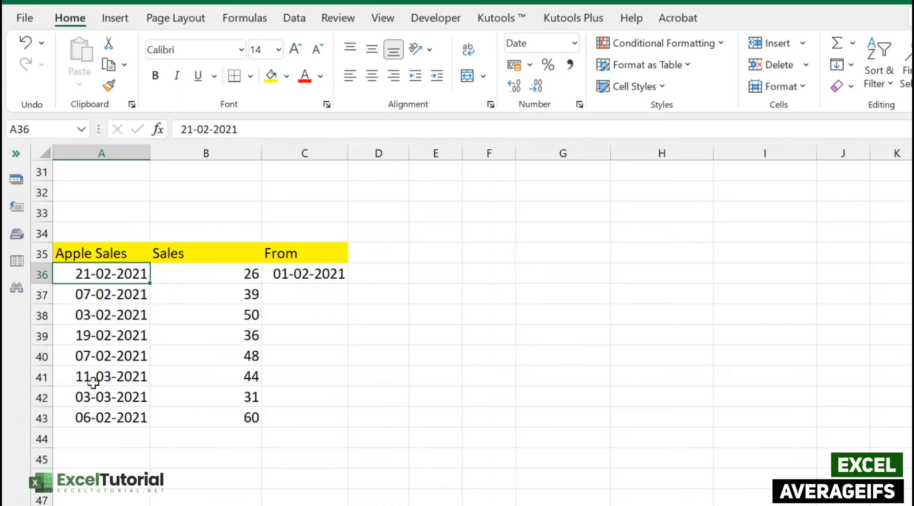
click(329, 260)
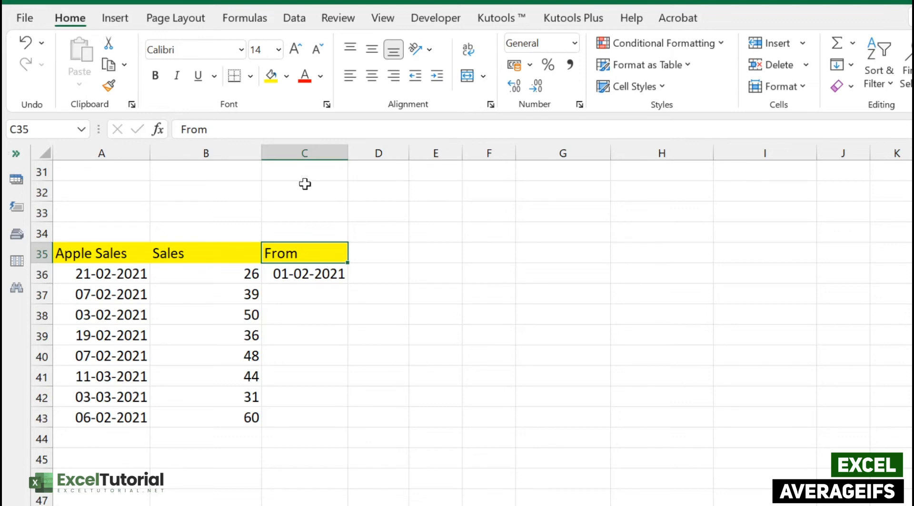
click(328, 271)
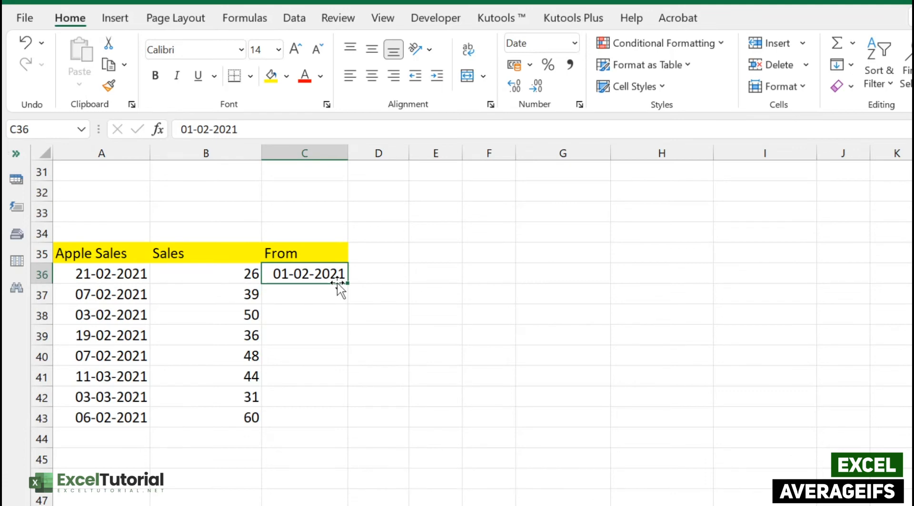
Begin an AVERAGEIFS formula in D36 with the sales cells B36:B43 as the average range
double_click(388, 275)
text(=)
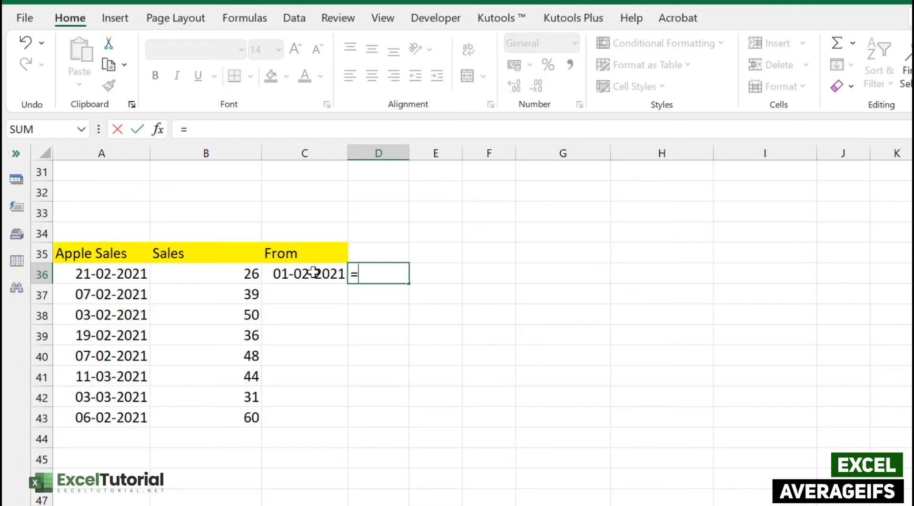
text(AVERAG)
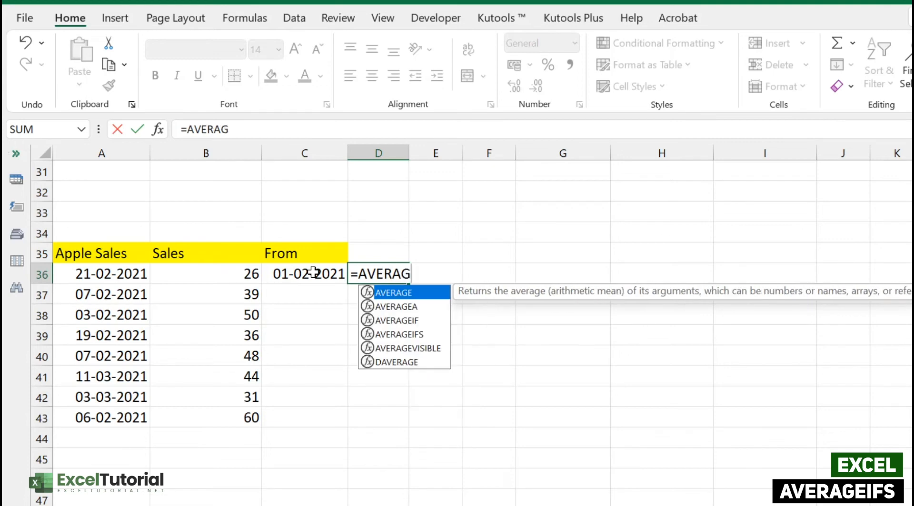
text(EIFS()
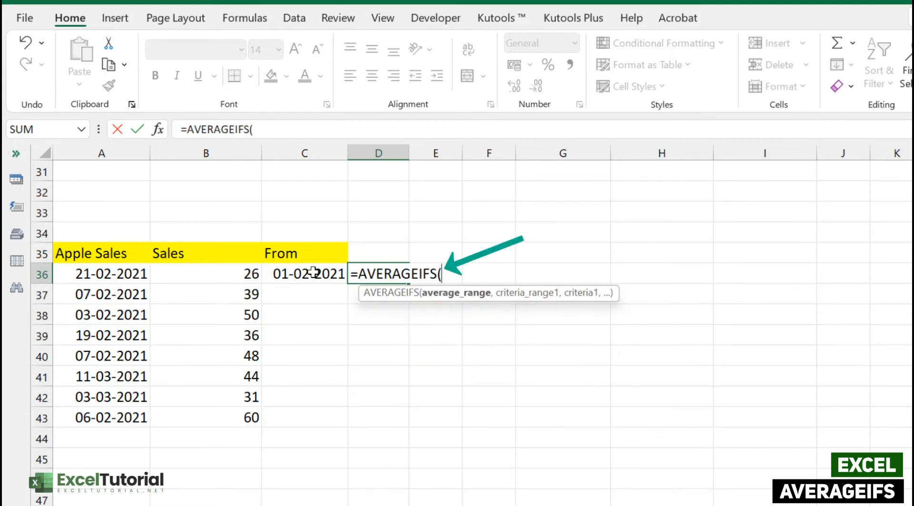
drag(243, 274, 237, 417)
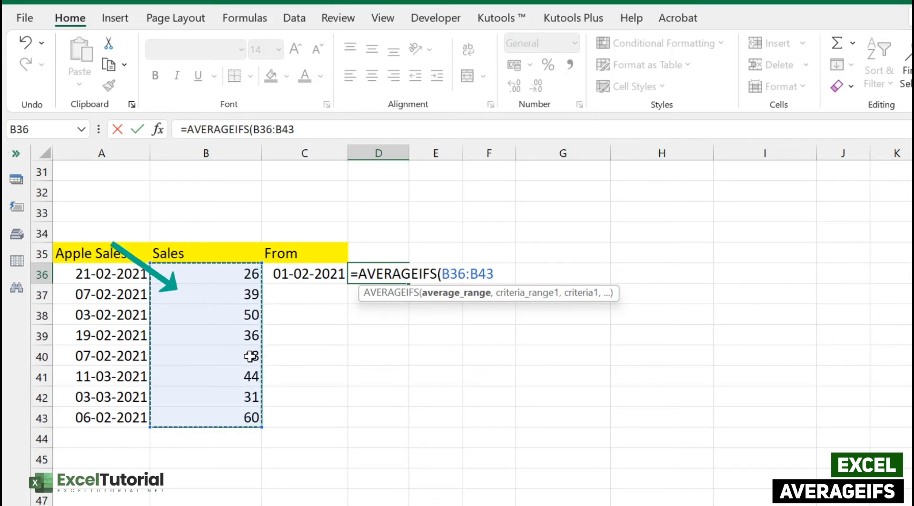
text(,)
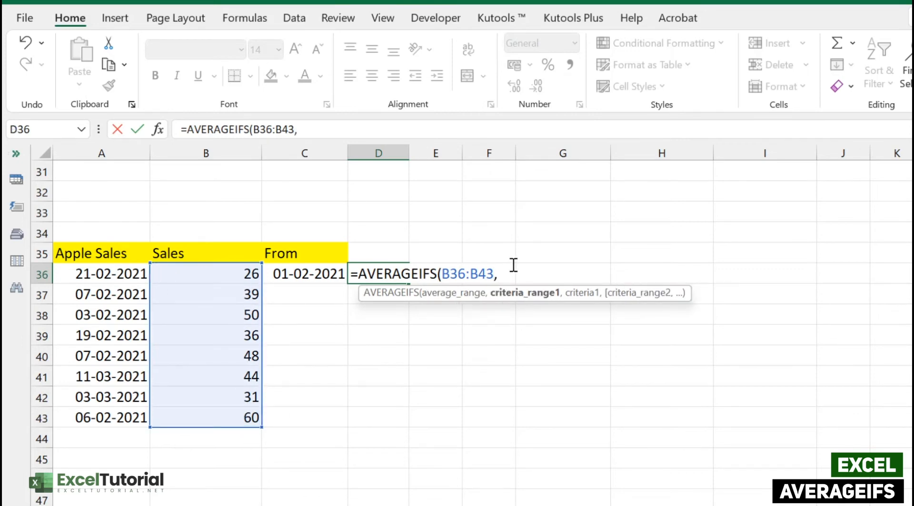
Add the first criterion ">="&C36 on the date range A36:A43 to the AVERAGEIFS formula in D36
drag(129, 270, 125, 419)
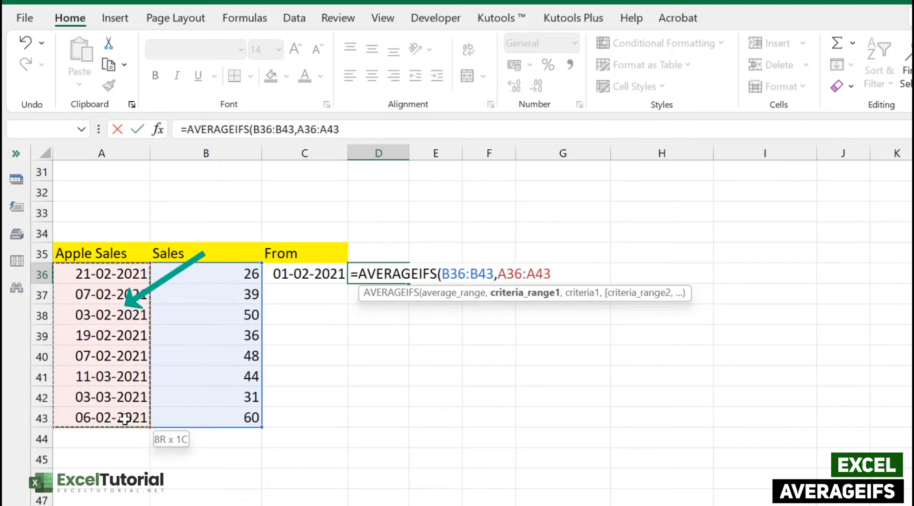
text(,)
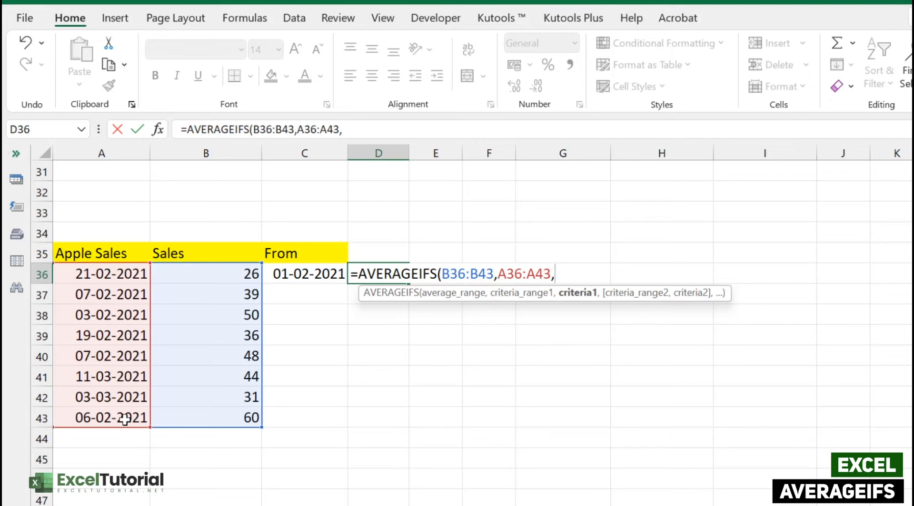
text(">=")
text(&)
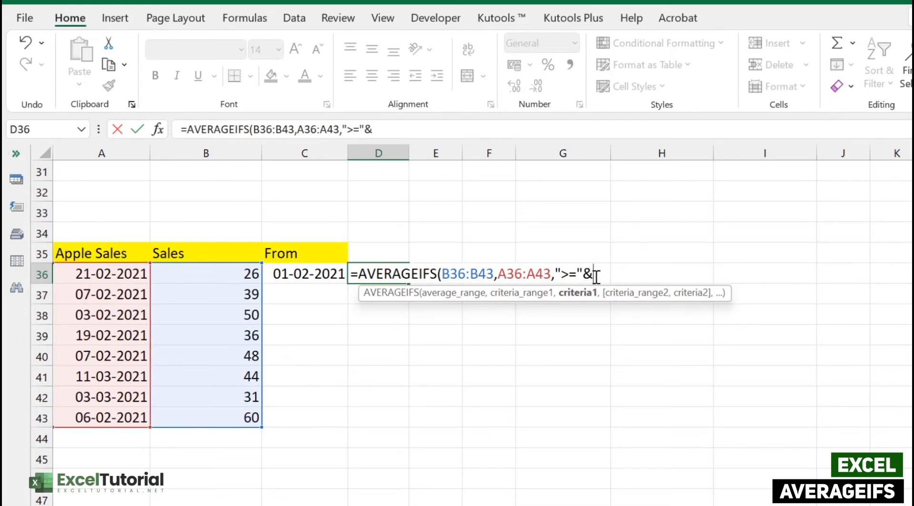
click(320, 270)
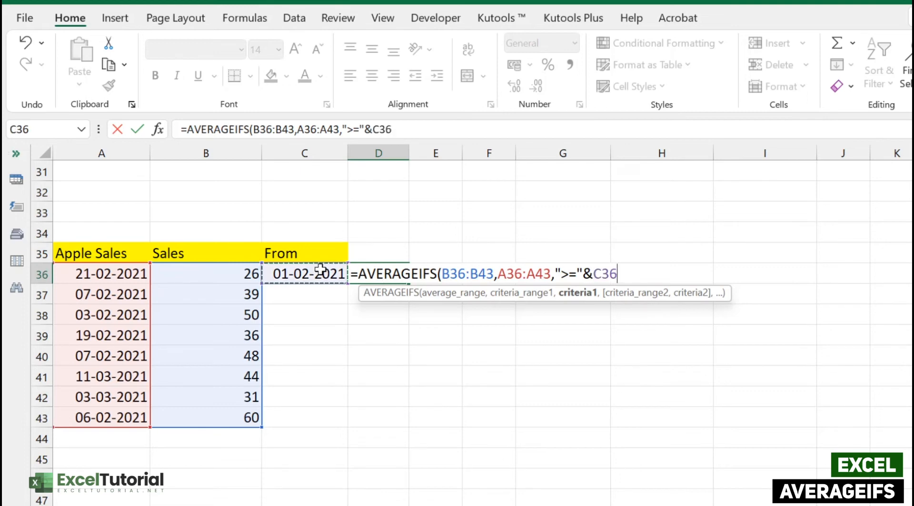
text(,)
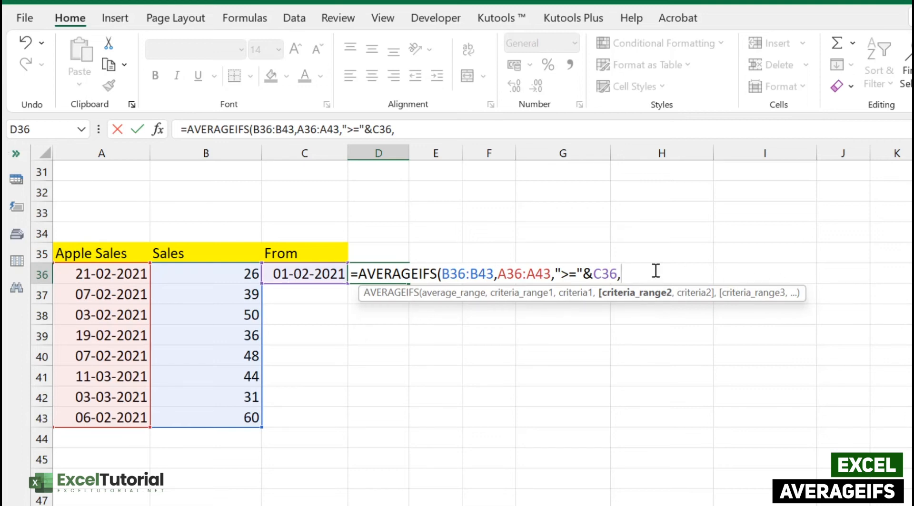
Add the date range A36:A43 as the second criteria range in D36 and begin its criterion with "<="&
drag(85, 275, 101, 418)
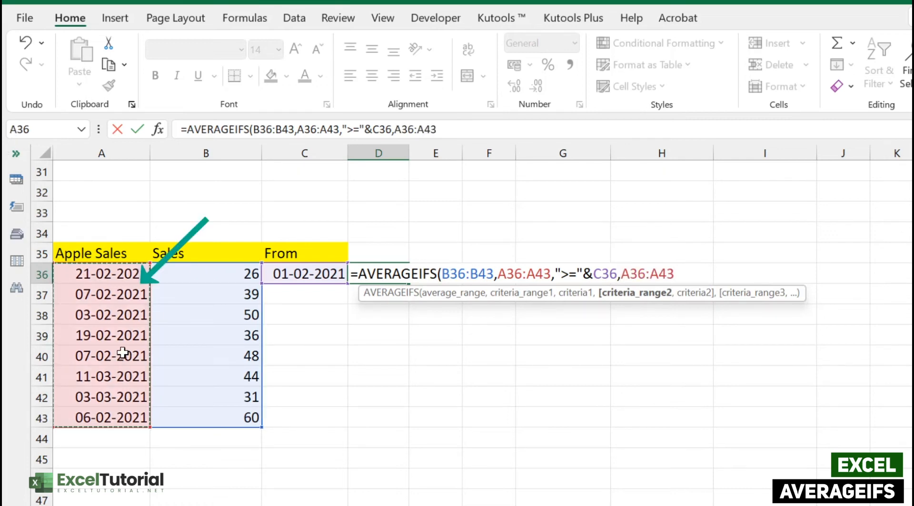
text(,)
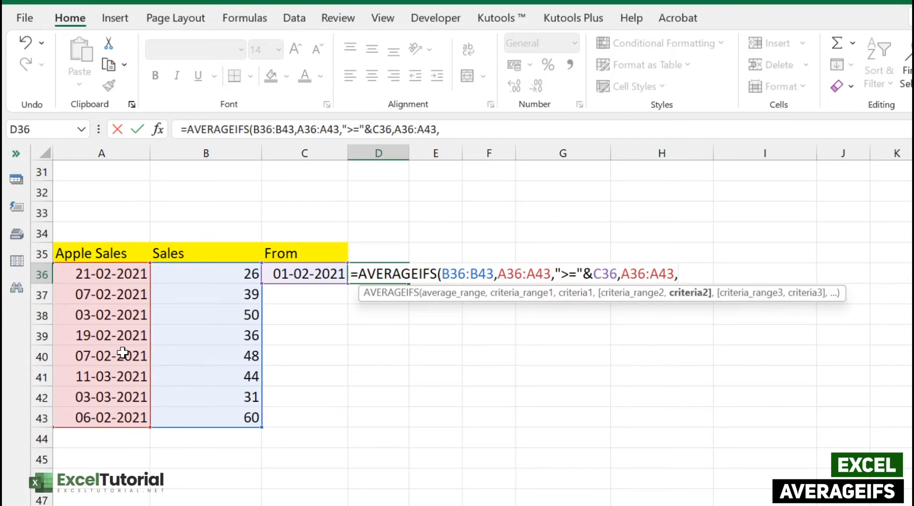
text("<="&)
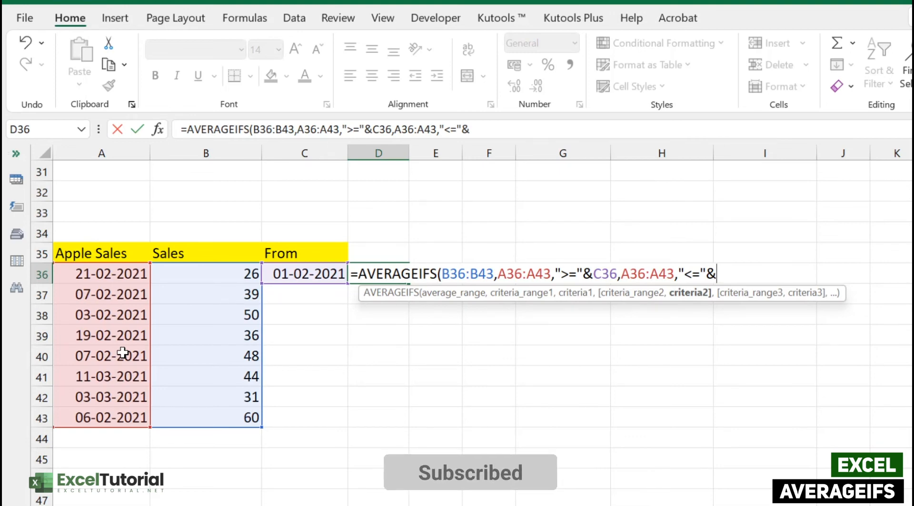
Complete the second criterion in D36 with EOMONTH(C36,0), close the AVERAGEIFS formula and confirm it
text(EOMONTH)
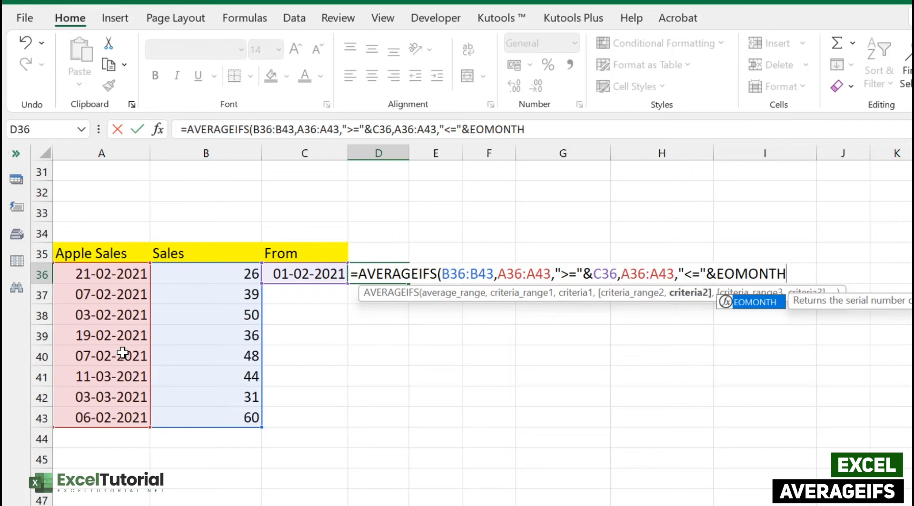
text(()
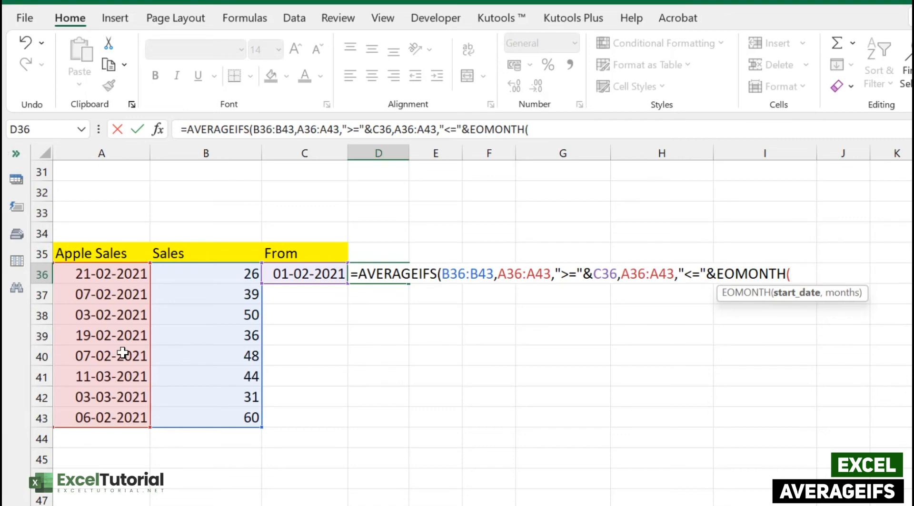
click(304, 272)
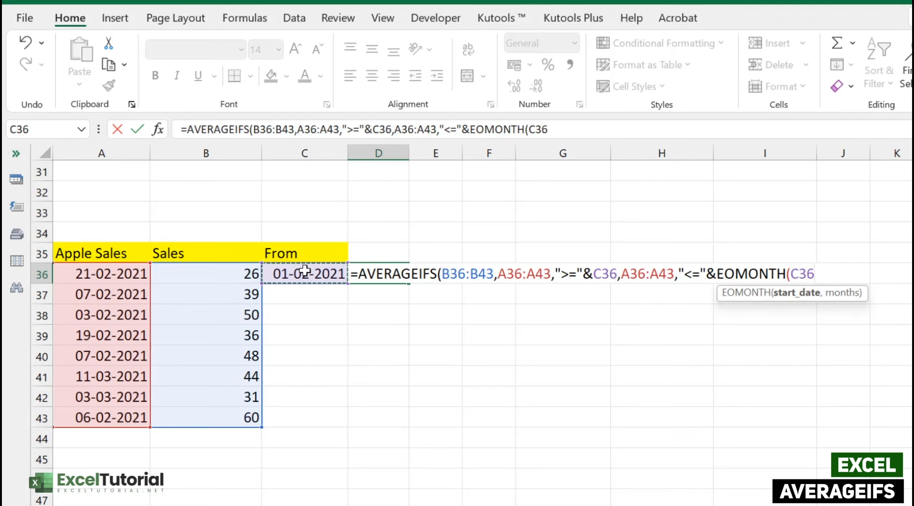
text(,)
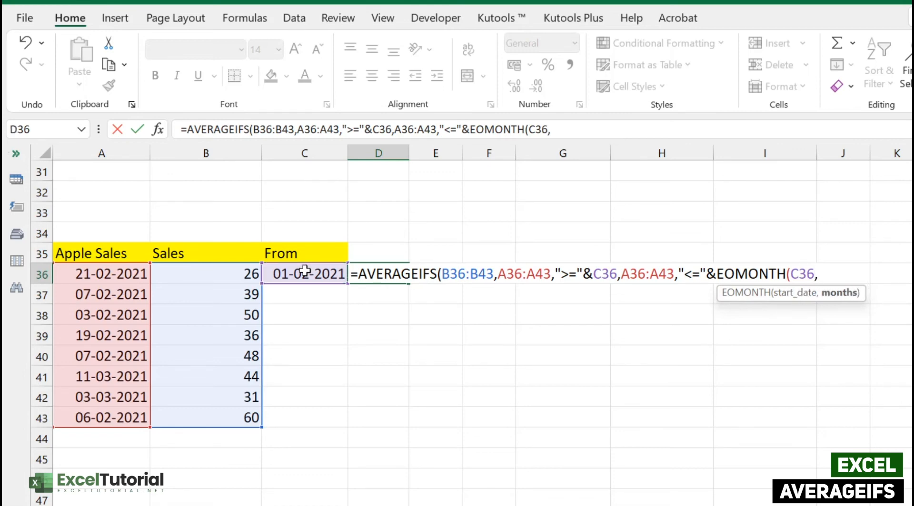
text(0))
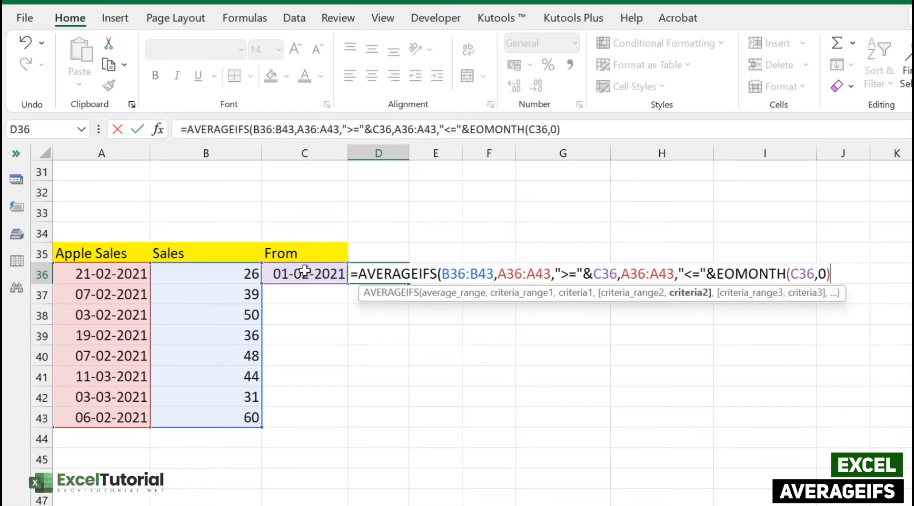
text())
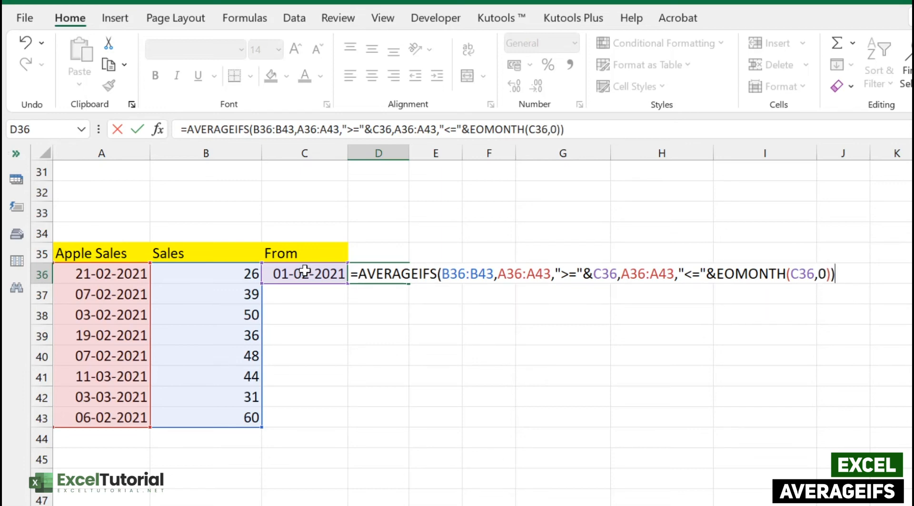
key(Return)
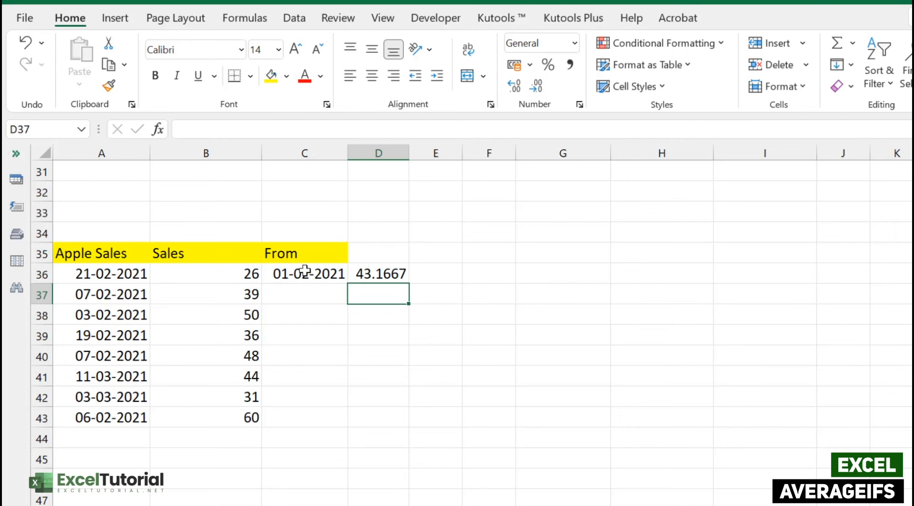
click(305, 274)
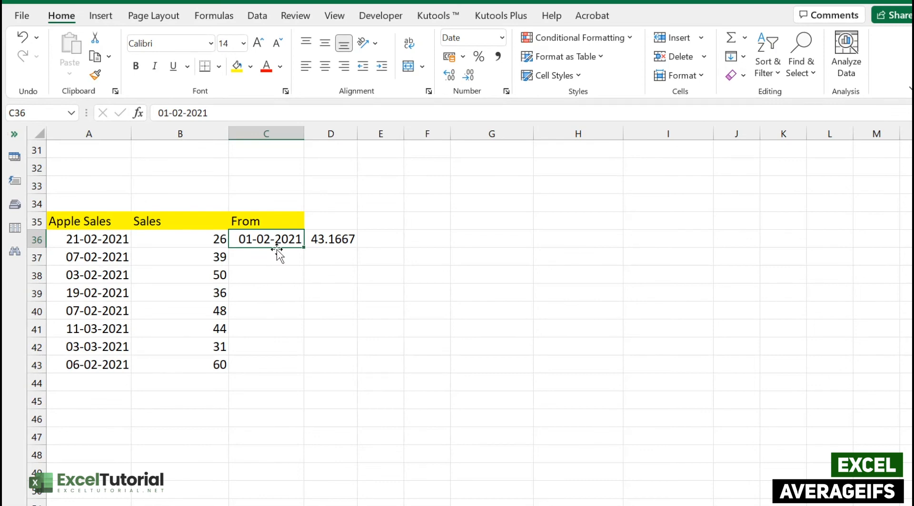
right_click(283, 242)
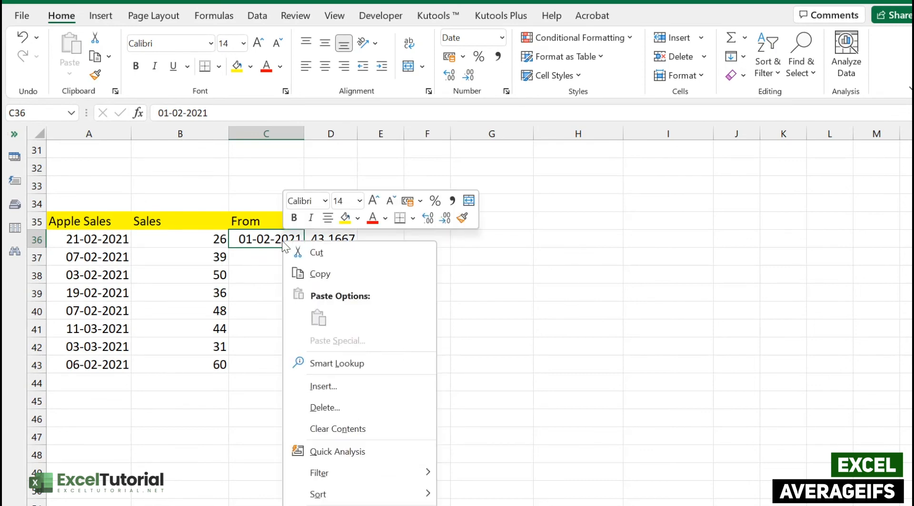
click(339, 505)
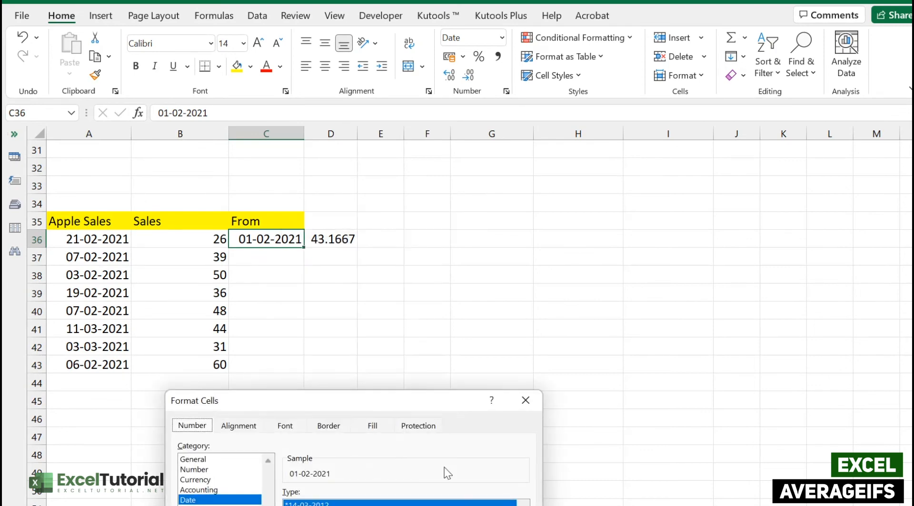
drag(376, 402, 455, 275)
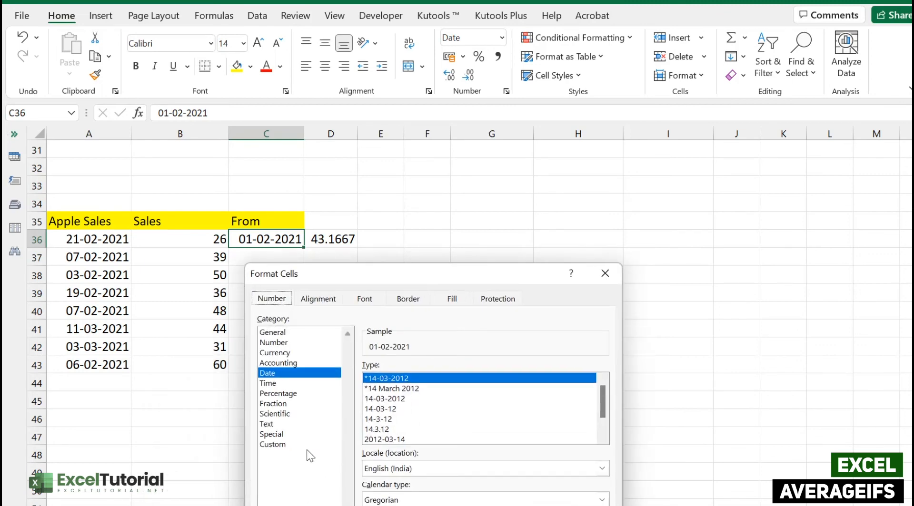
click(276, 444)
drag(436, 378, 304, 368)
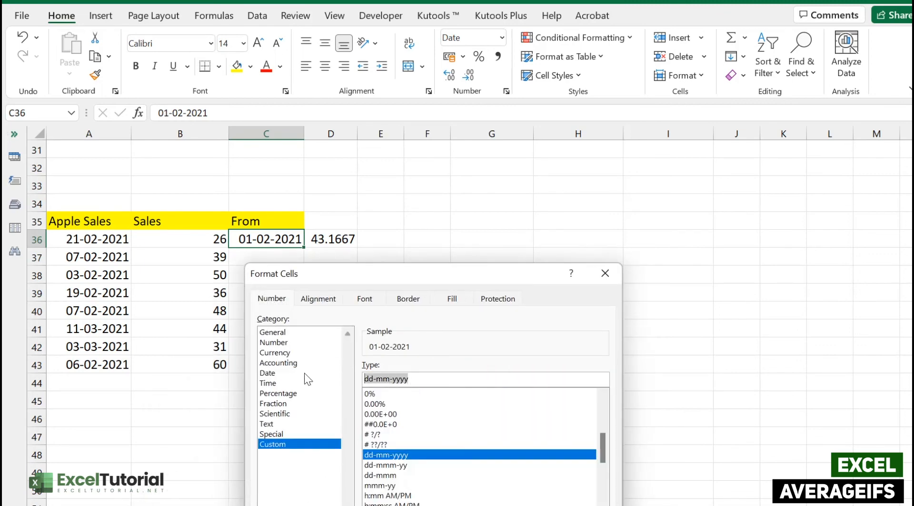
text(MMM)
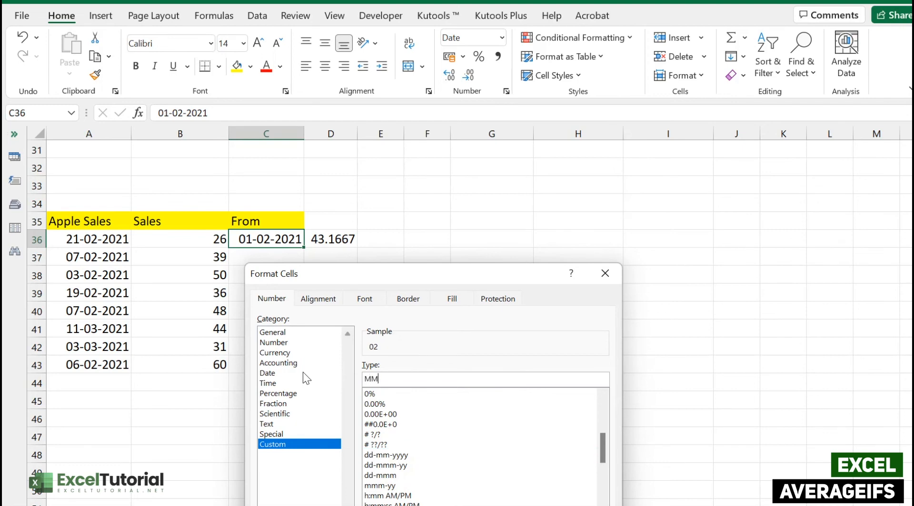
key(BackSpace)
key(BackSpace)
key(BackSpace)
text(mmm)
key(Escape)
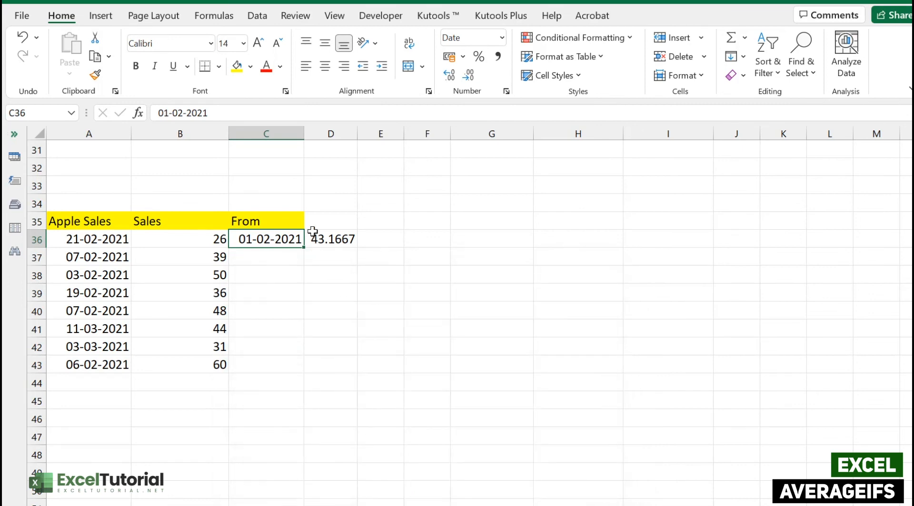
Review the AVERAGEIFS formula in D36 and open Evaluate Formula for that cell
click(314, 238)
double_click(316, 237)
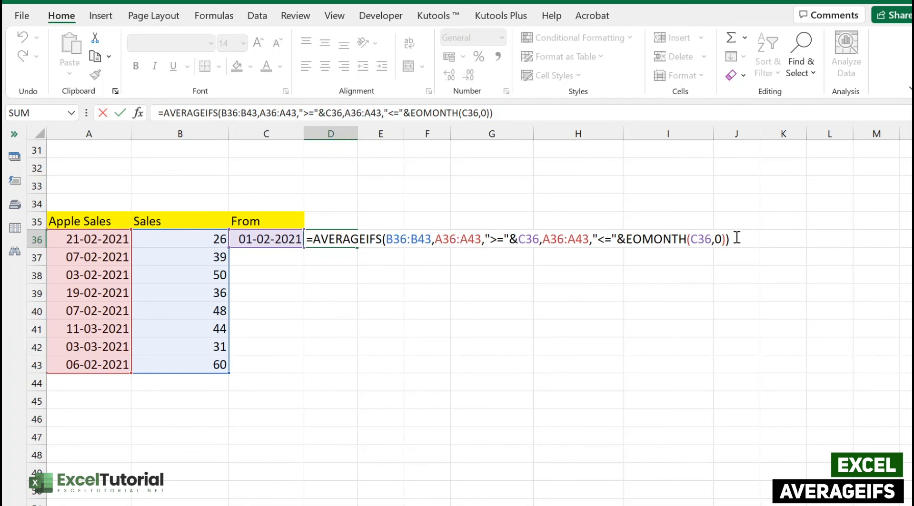
key(Return)
right_click(326, 241)
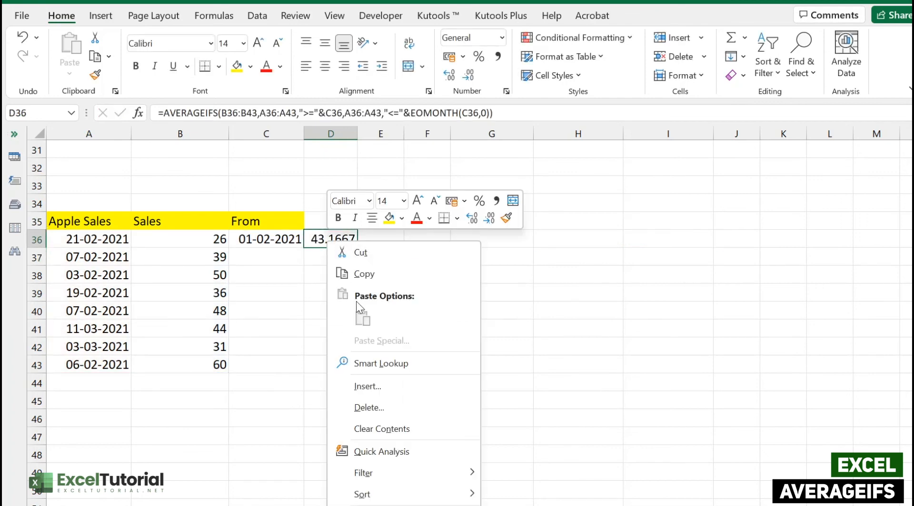
click(321, 239)
click(214, 16)
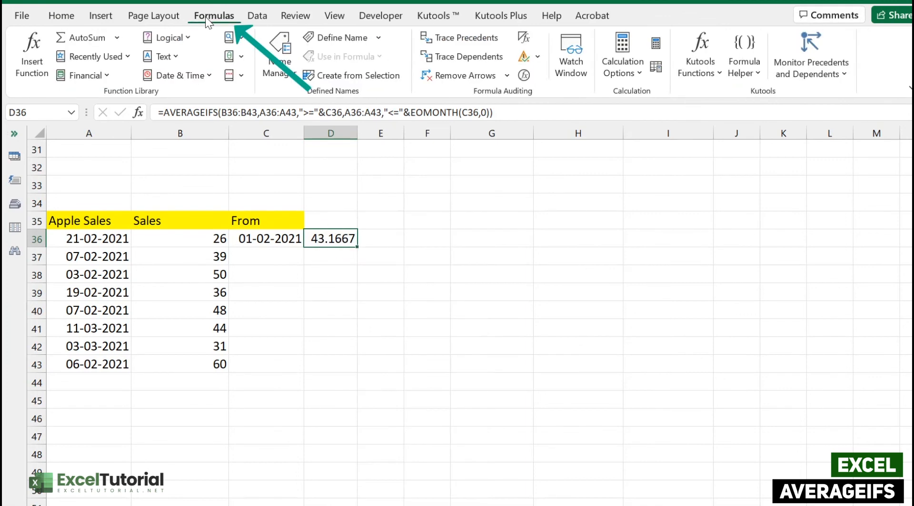
click(524, 75)
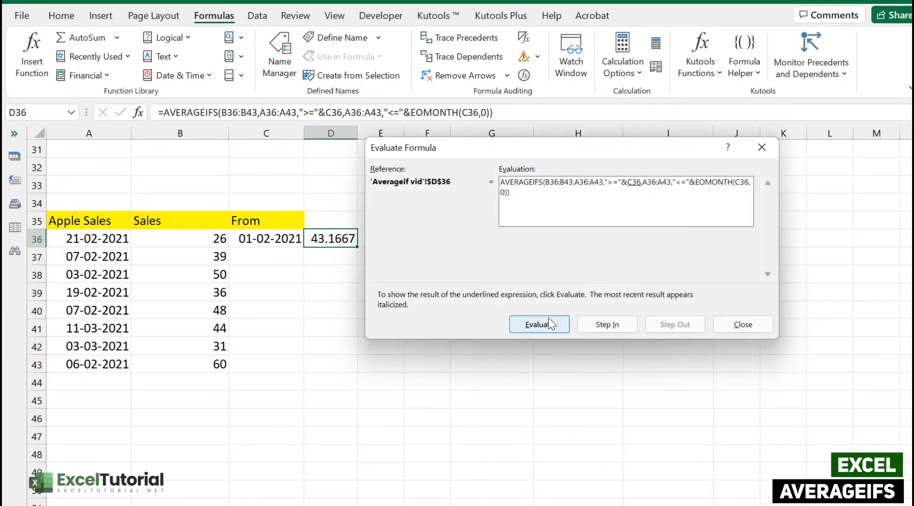
drag(583, 139, 600, 144)
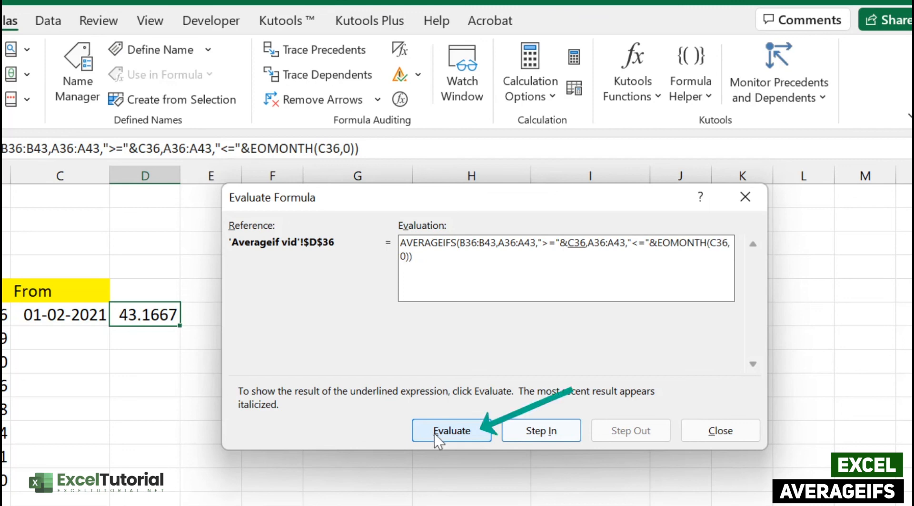
Evaluate the D36 formula step by step through to its final result and close the evaluation
click(434, 433)
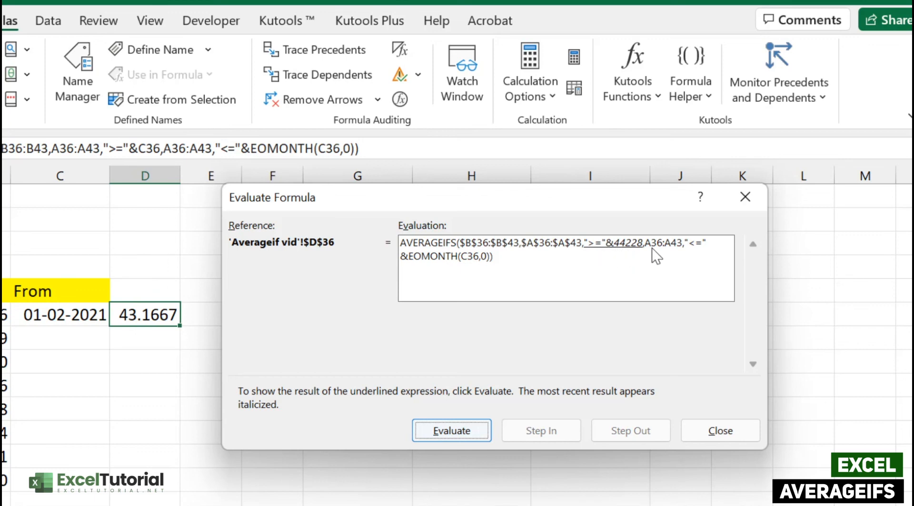
click(458, 441)
click(460, 441)
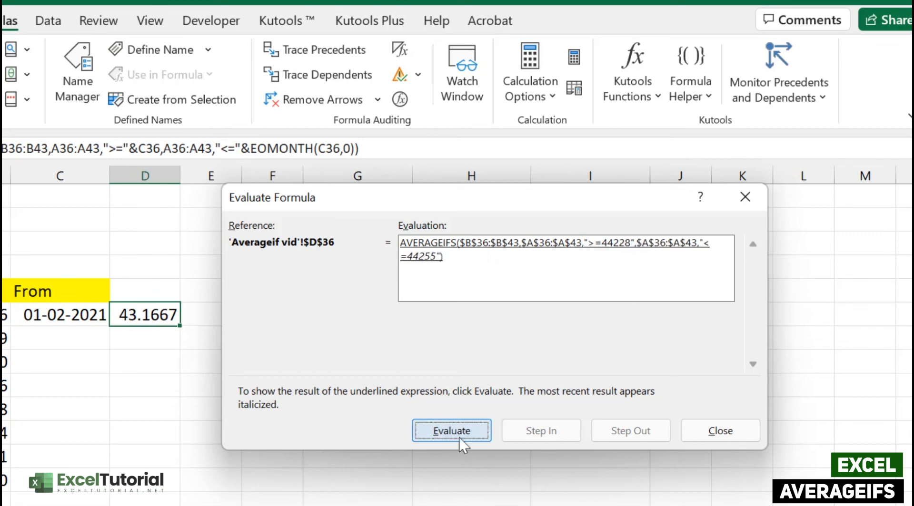
click(460, 439)
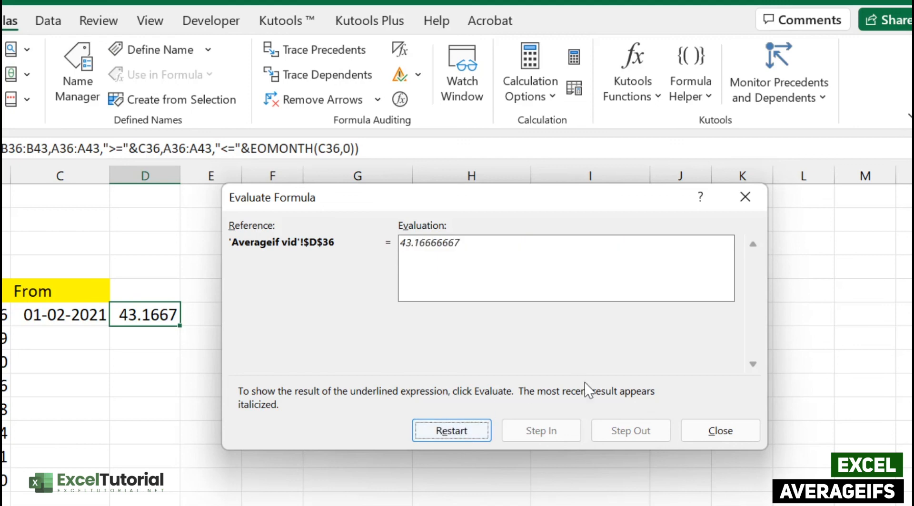
click(746, 206)
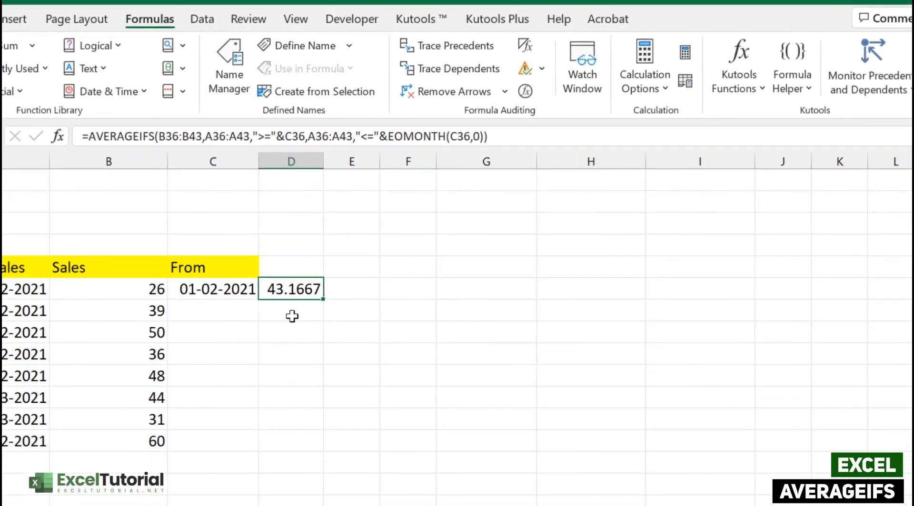
Enter an AVERAGE formula in D37 over the February sales cells B36, B37, B38, B39, B40 and B43
double_click(292, 316)
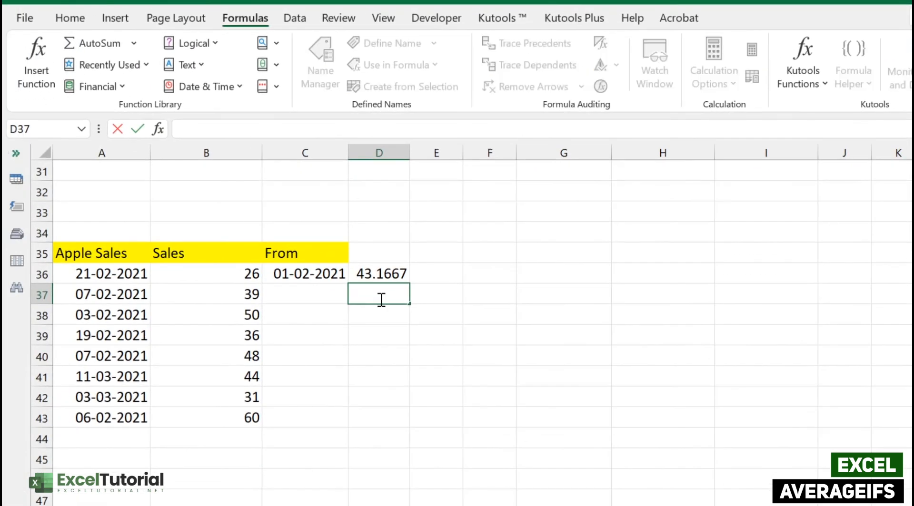
text(=AVERAGE()
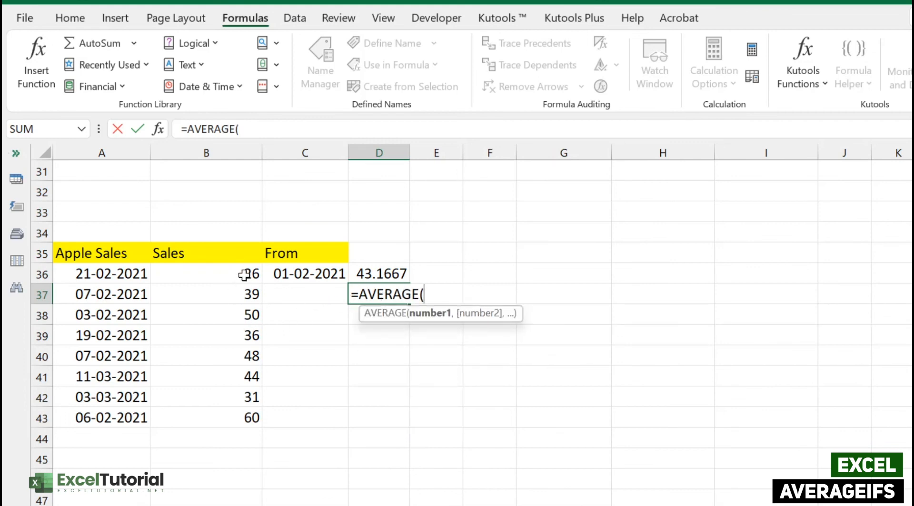
click(247, 274)
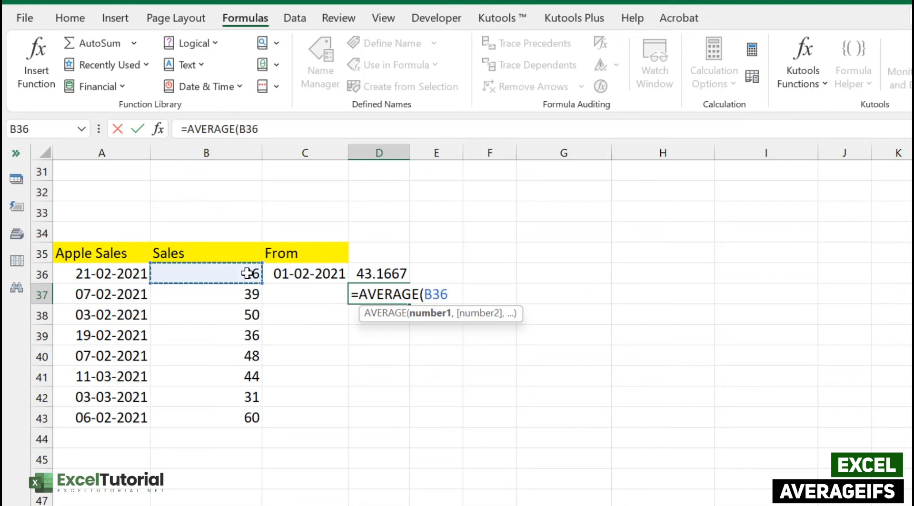
ctrl+click(247, 294)
ctrl+click(247, 314)
ctrl+click(249, 335)
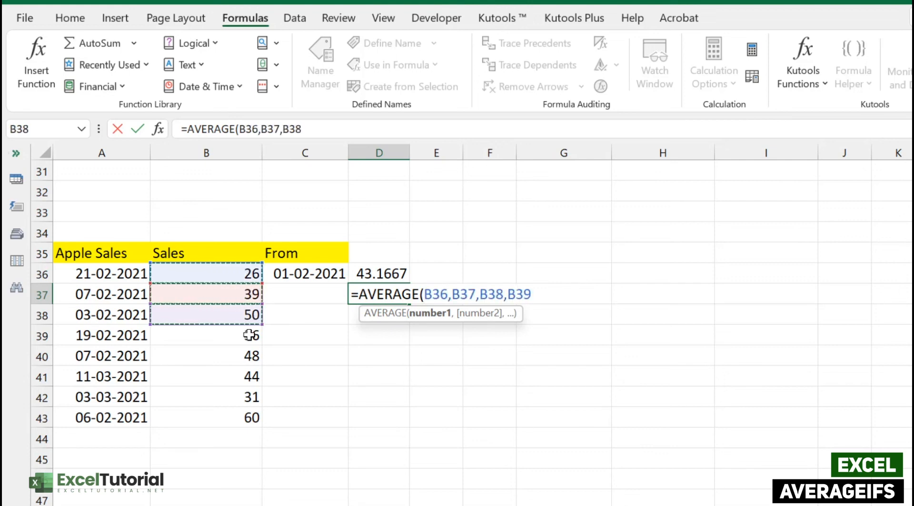
ctrl+click(249, 356)
ctrl+click(238, 418)
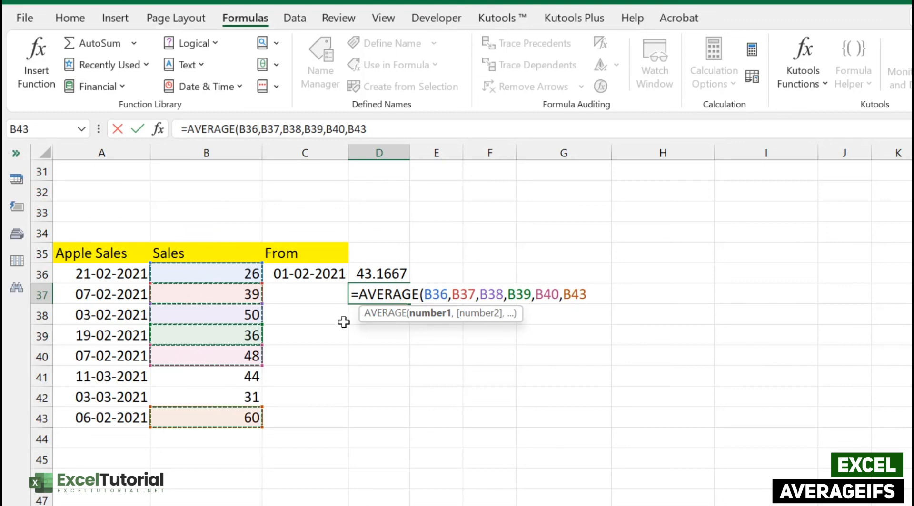
text())
key(Return)
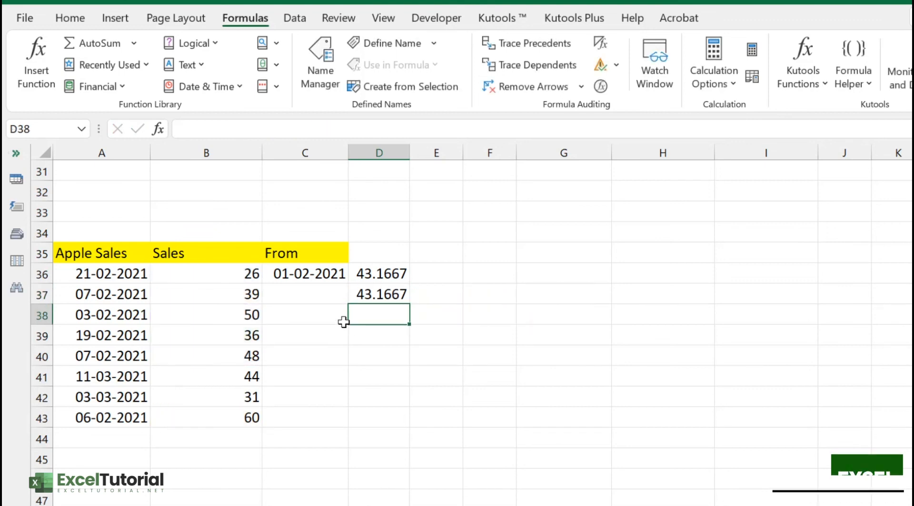